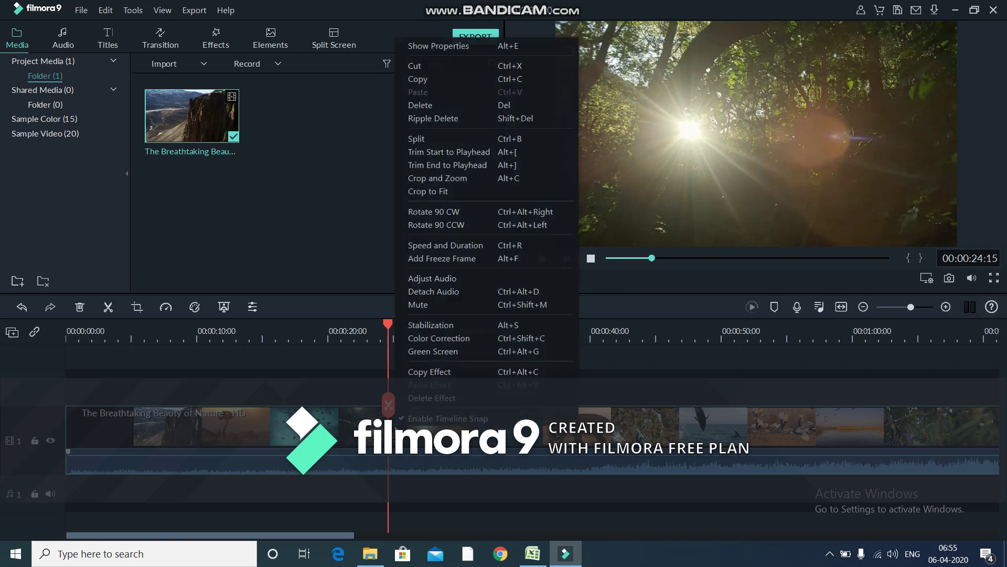
Split the clip on video track 1 at 00:00:24:15 and again at 00:00:40:07.
left_click(442, 140)
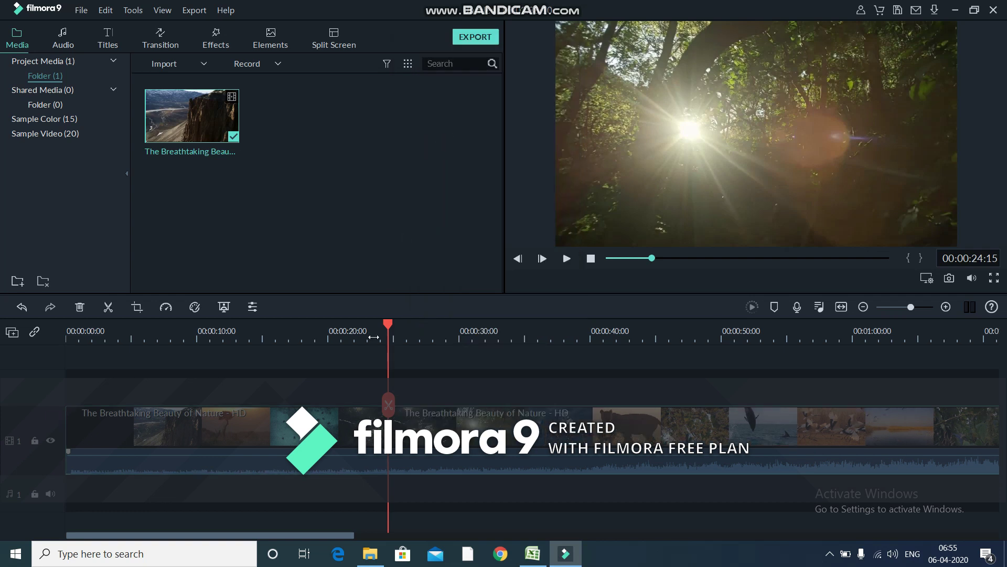
left_click_drag(389, 324, 596, 333)
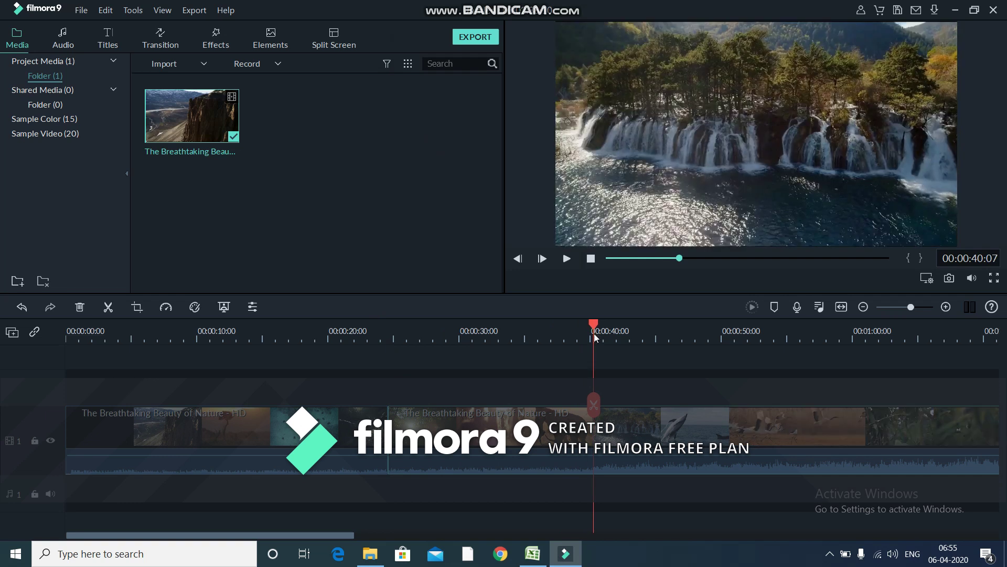
right_click(587, 425)
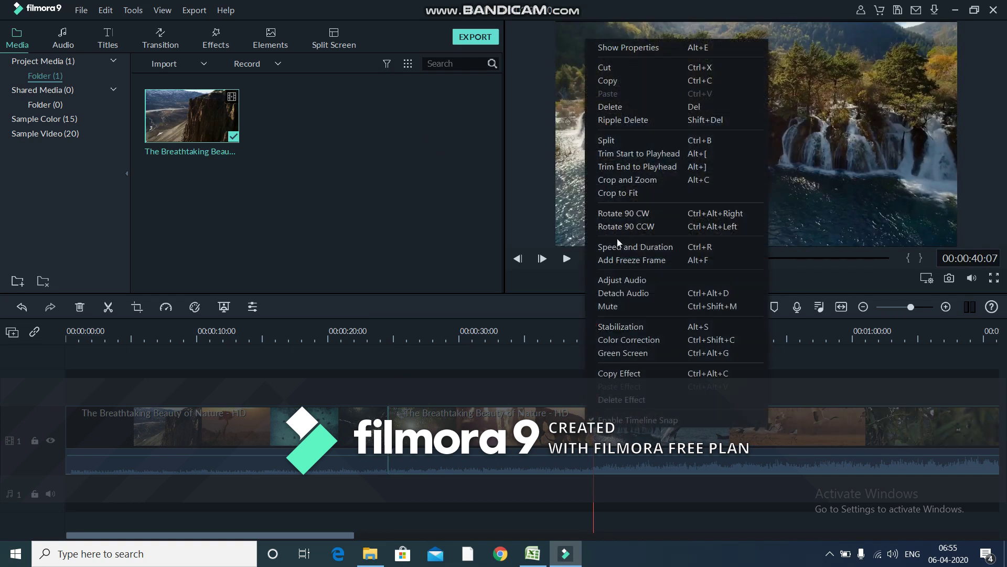
left_click(616, 145)
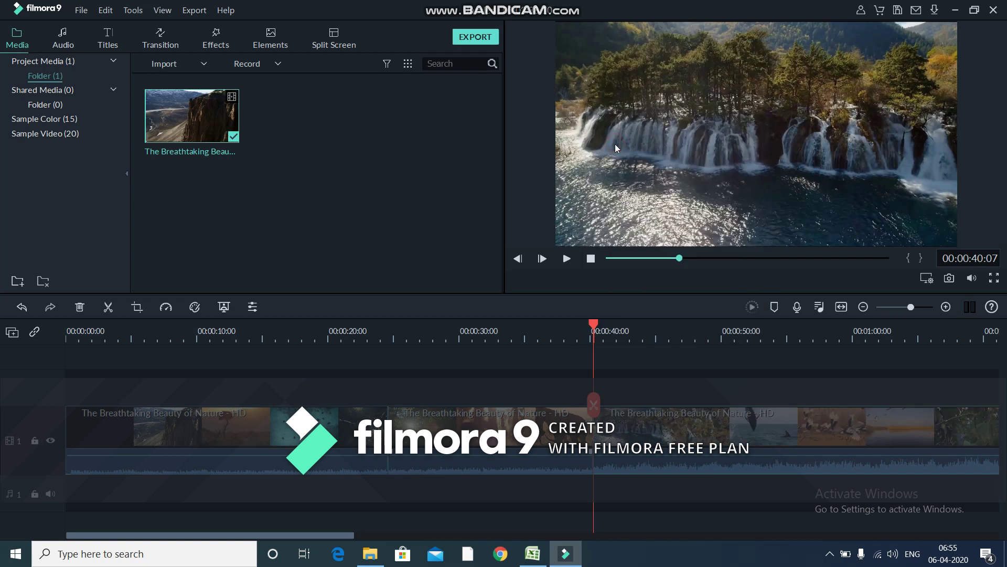
Lift the middle segment onto video track 2 and delete it, moving the following clip back against the first to close the gap.
left_click_drag(482, 432, 700, 398)
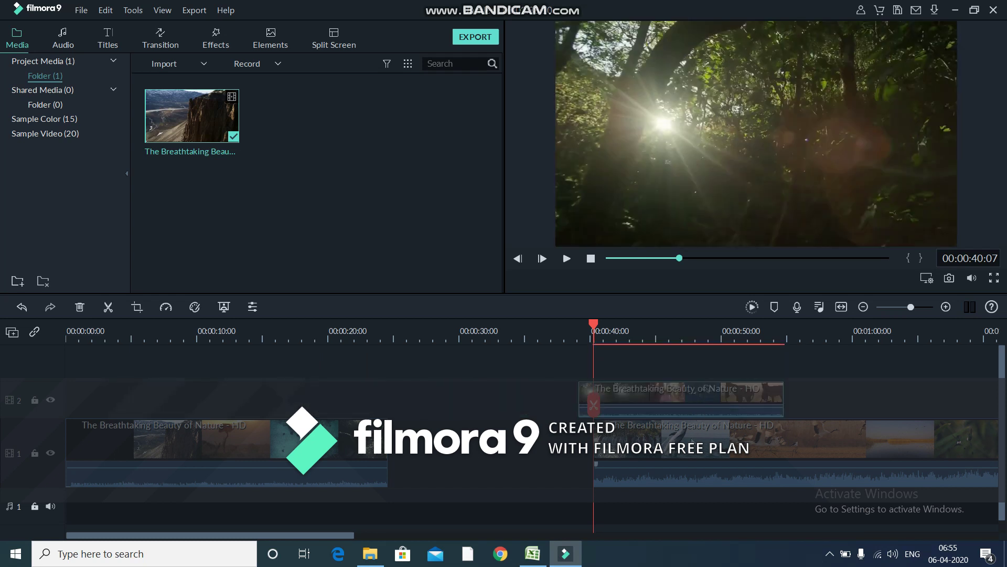
mouse_move(664, 404)
left_click_drag(655, 406, 838, 404)
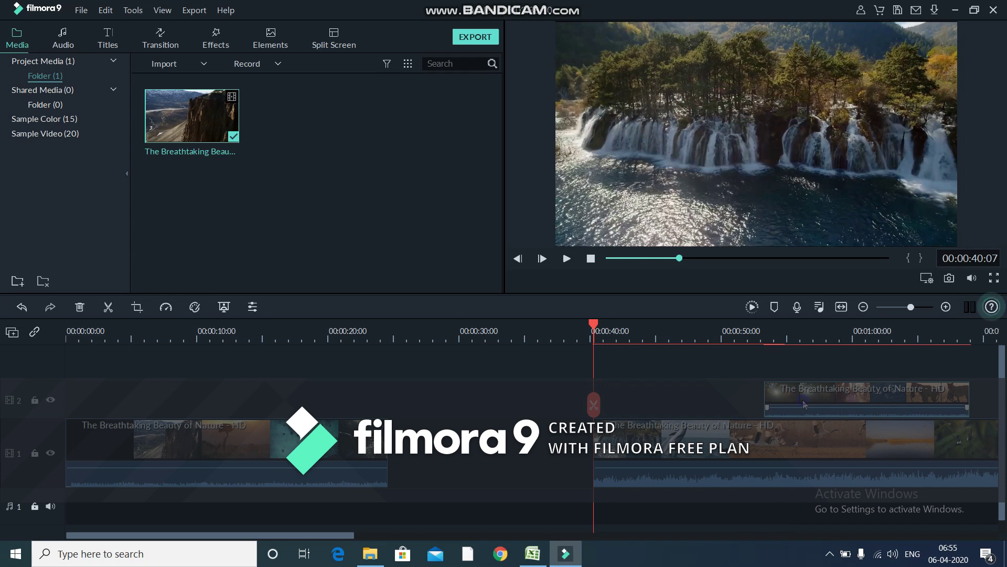
right_click(805, 402)
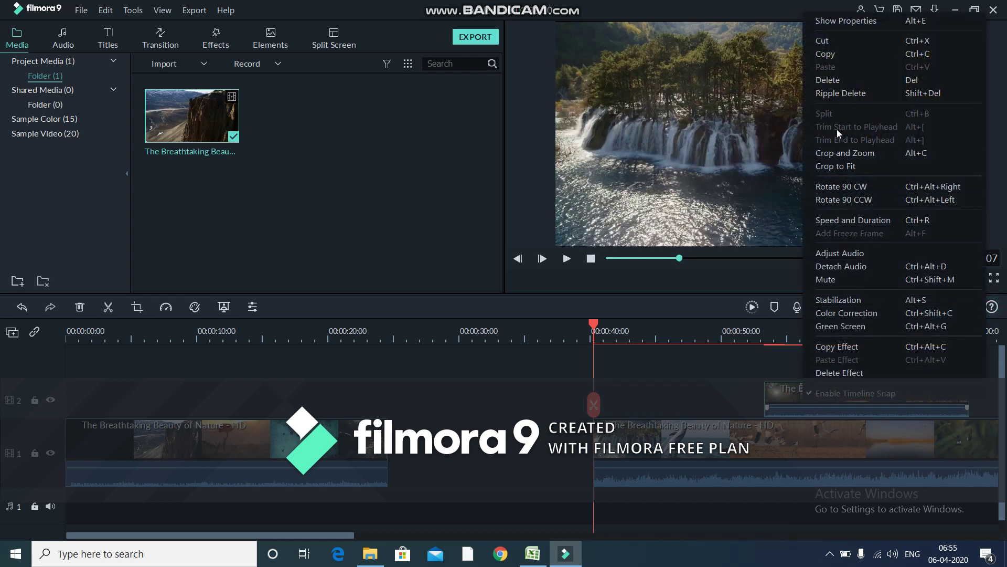
left_click(870, 79)
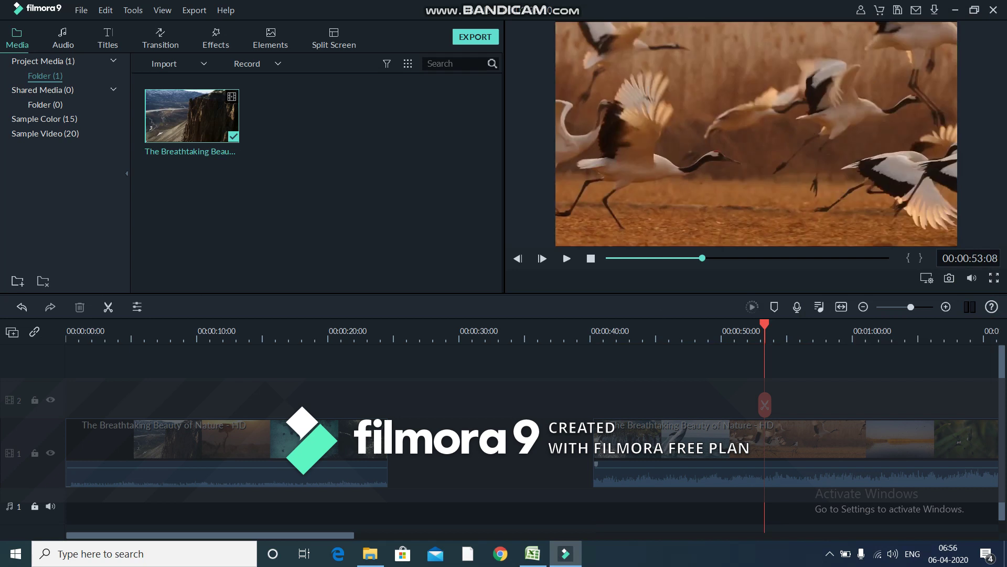
left_click(595, 463)
left_click_drag(595, 463, 389, 462)
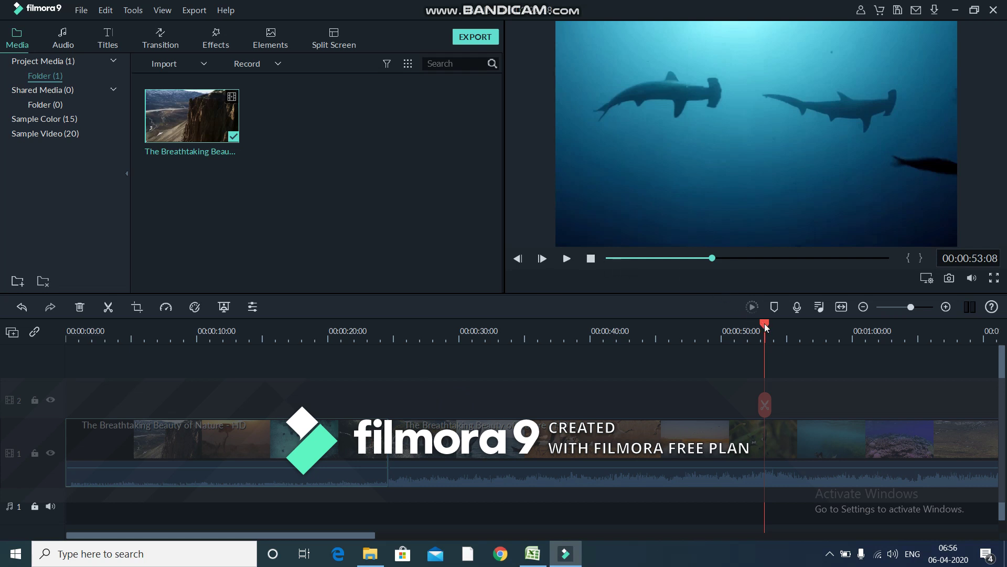
Play back the join between the two clips, starting at about 00:00:23:10.
left_click_drag(538, 314, 373, 313)
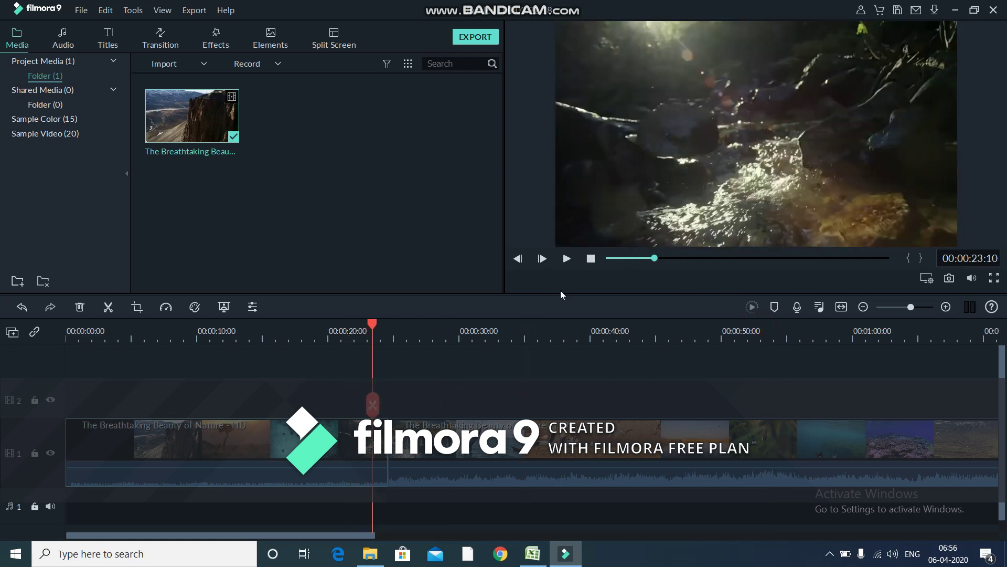
left_click(571, 260)
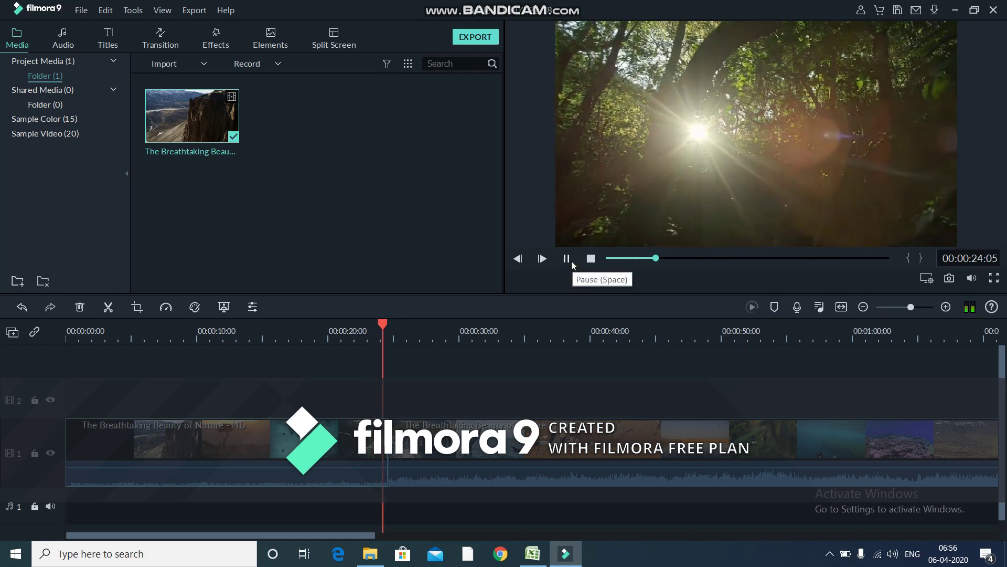
left_click(566, 258)
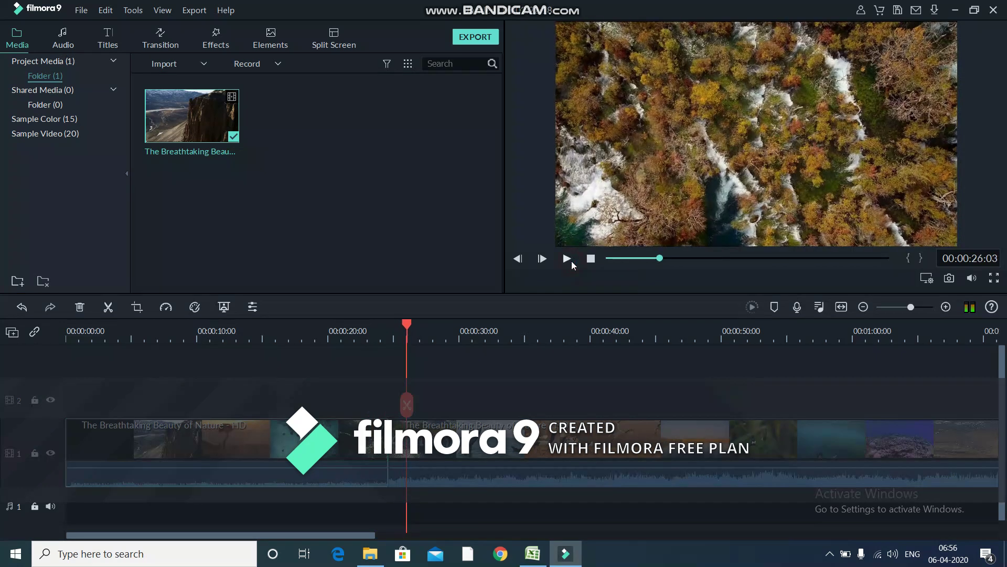
Open the transition library and replay the cut between the clips from about 00:00:23:22.
left_click_drag(409, 324, 379, 328)
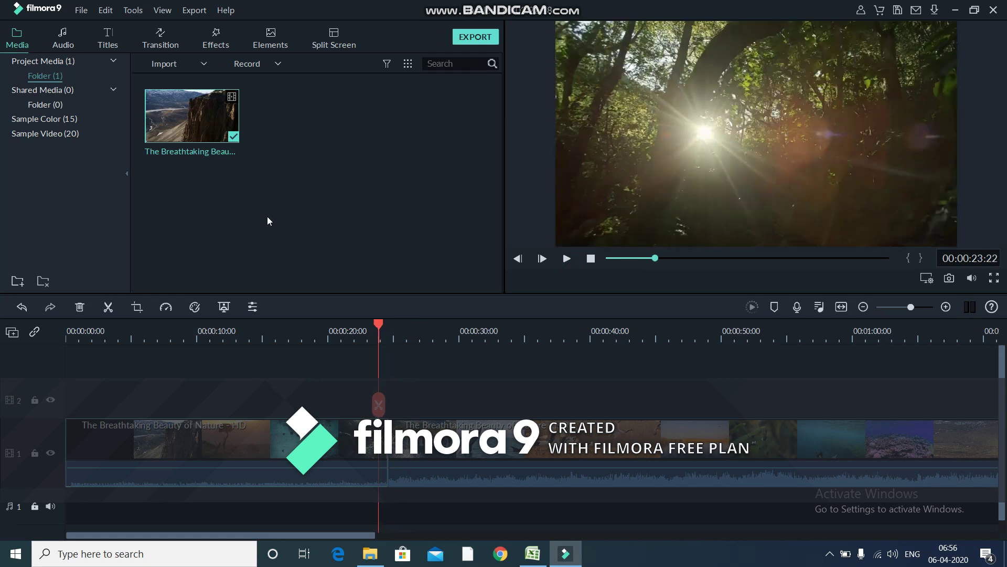
left_click(161, 43)
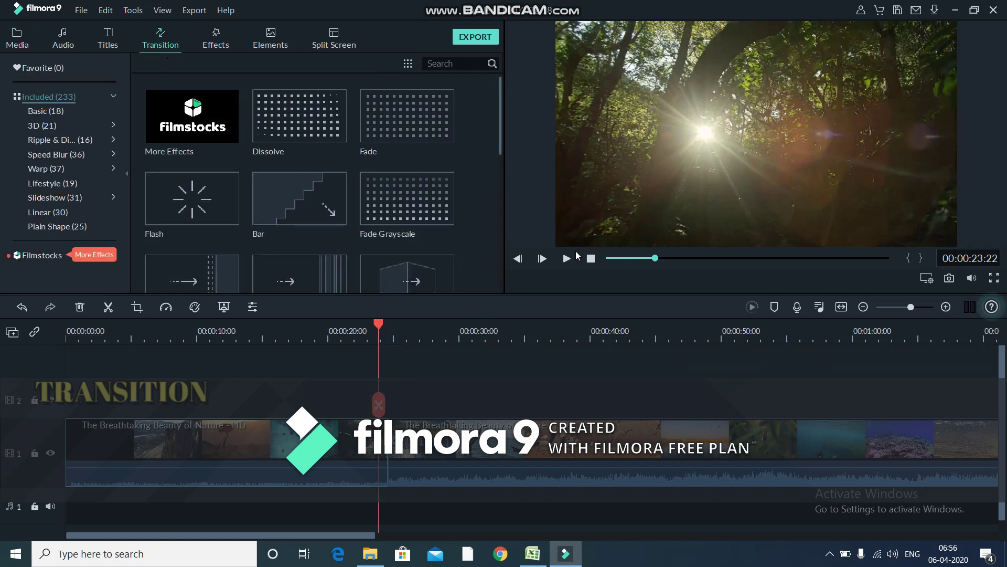
left_click(566, 258)
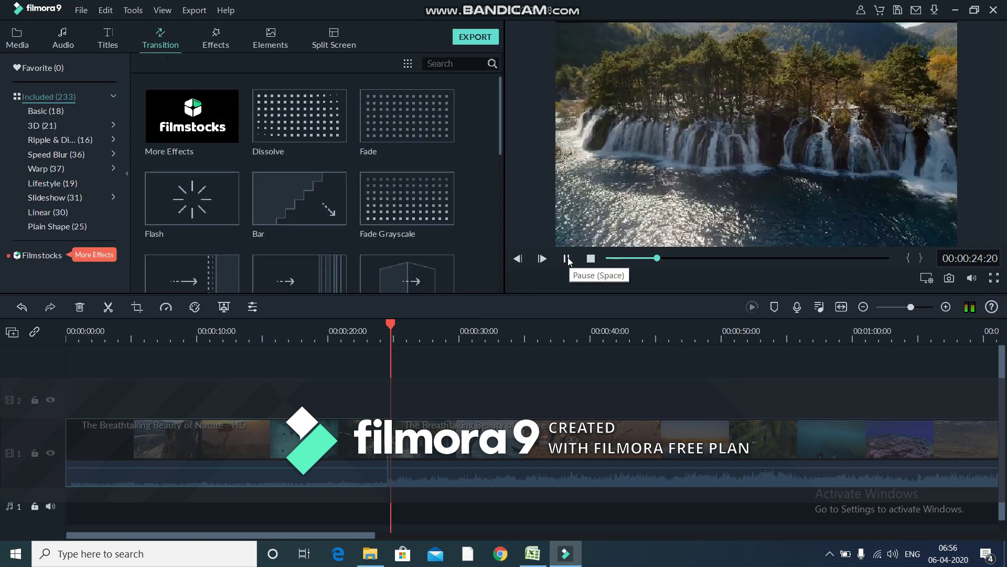
left_click(567, 258)
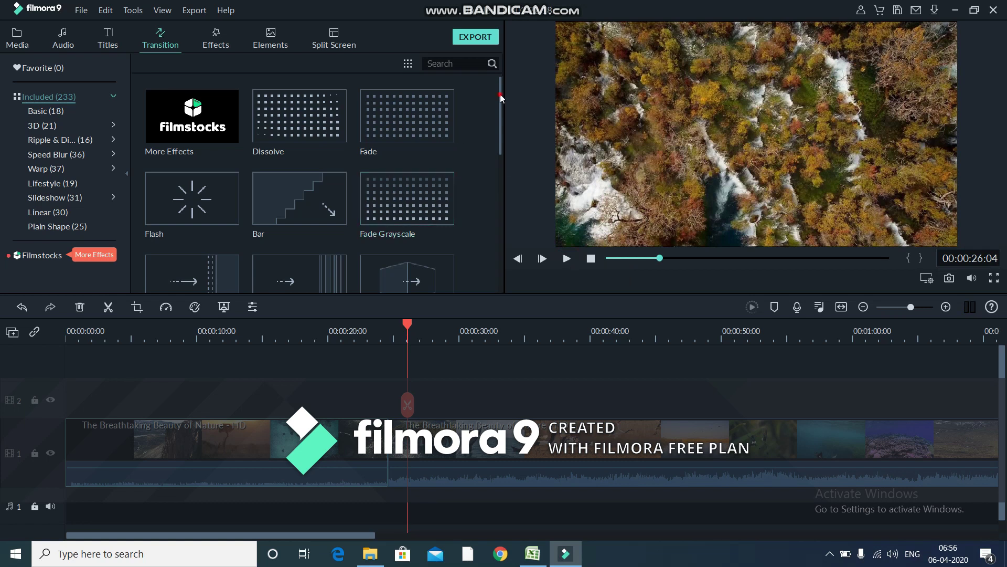
Apply the Box Turn 1 transition at the cut between the two clips.
left_click_drag(499, 93, 495, 210)
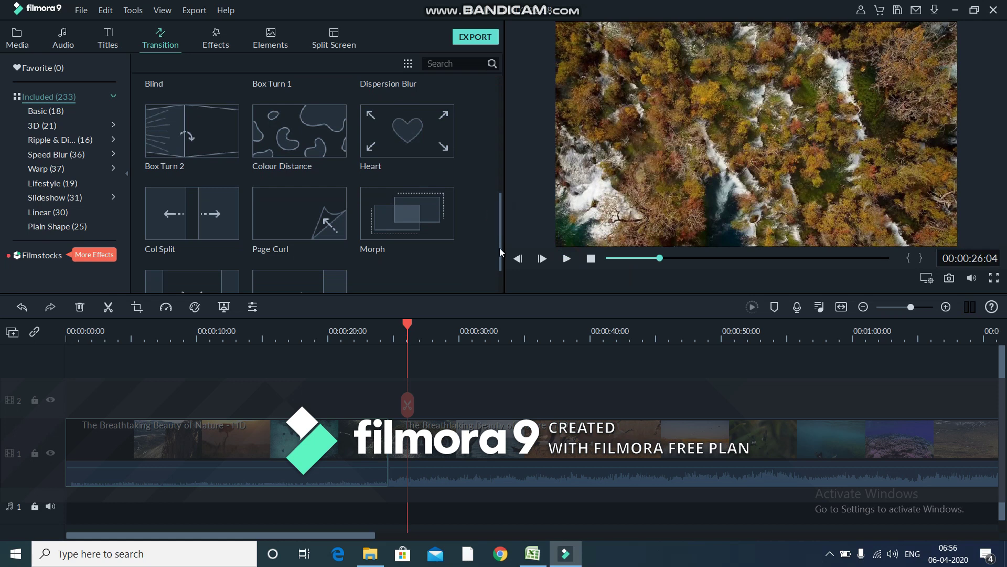
left_click_drag(499, 247, 501, 209)
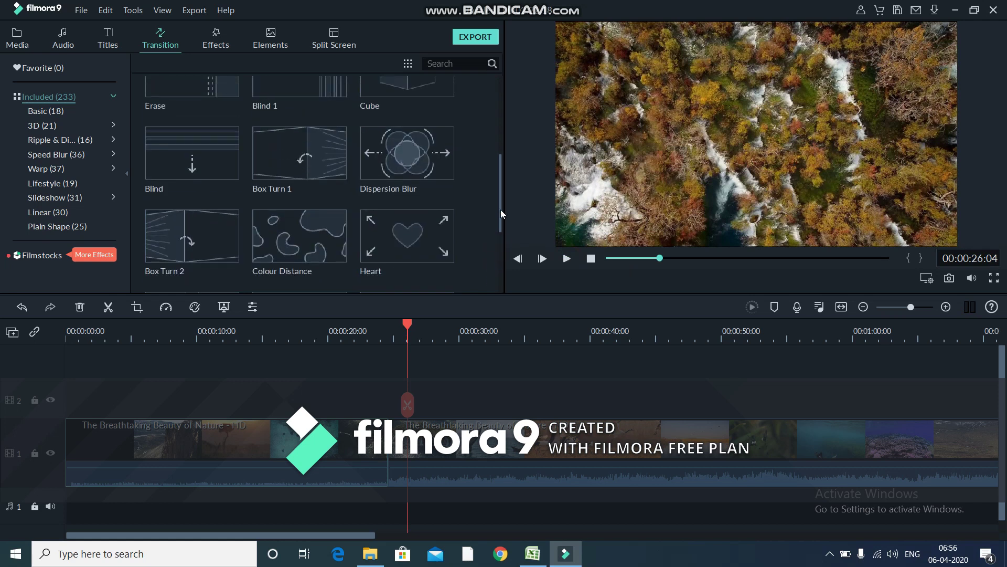
left_click(318, 153)
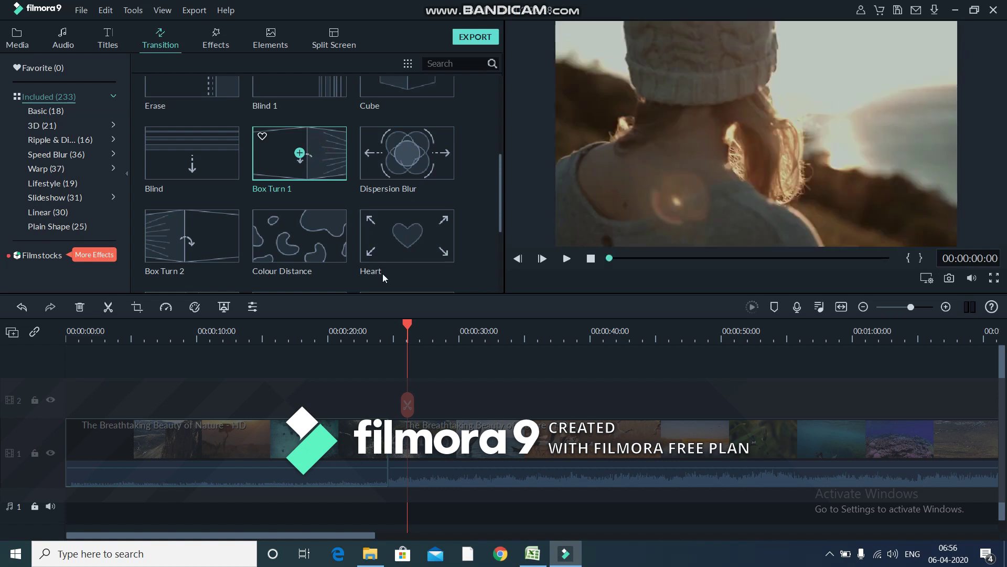
left_click_drag(313, 162, 388, 451)
Play back the Box Turn 1 transition from about 00:00:23:03, just before the cut.
left_click(407, 331)
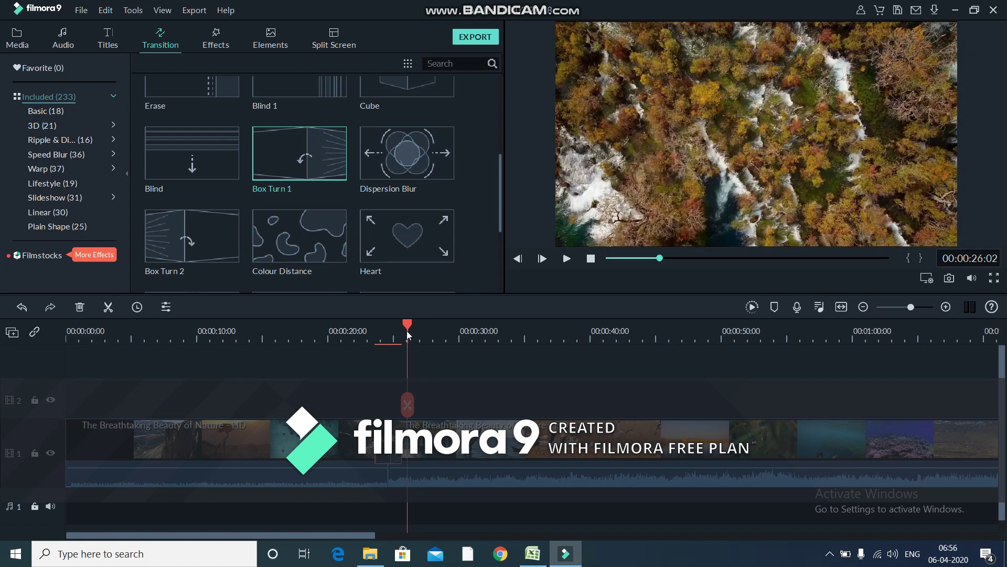
left_click_drag(407, 328, 369, 328)
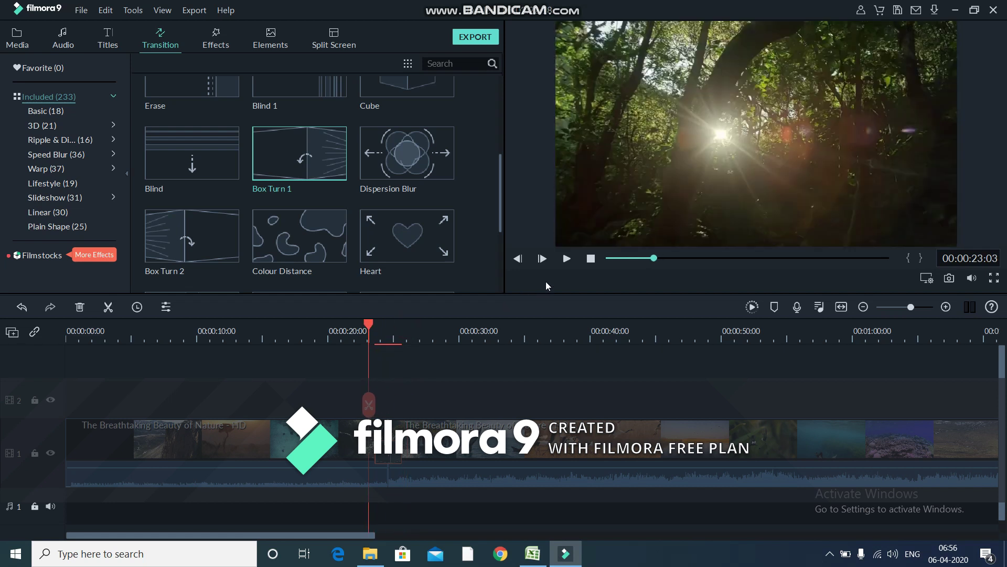
left_click(567, 258)
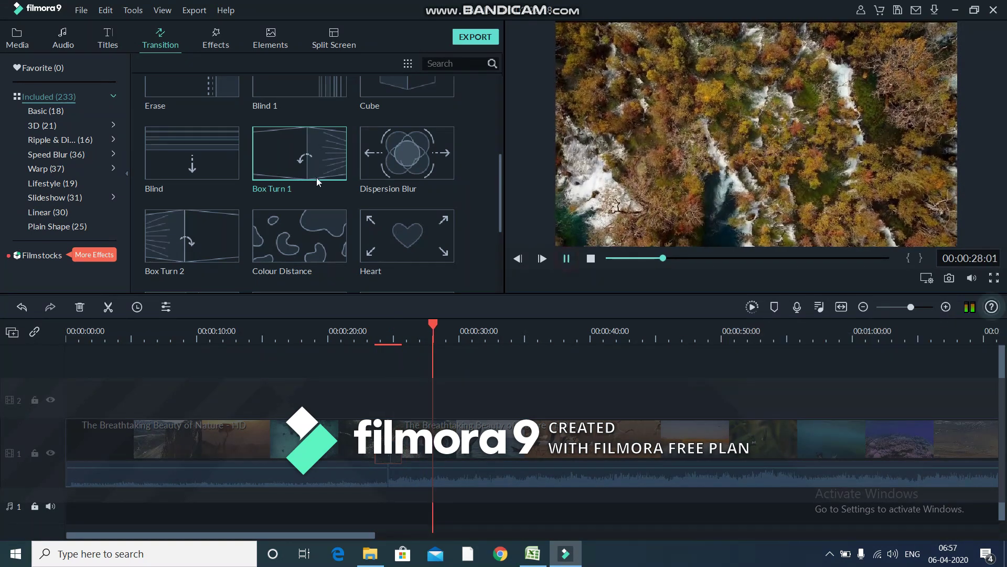
left_click(566, 258)
Replace the transition at the cut with Blind and play it back from about 00:00:22:06.
left_click(206, 143)
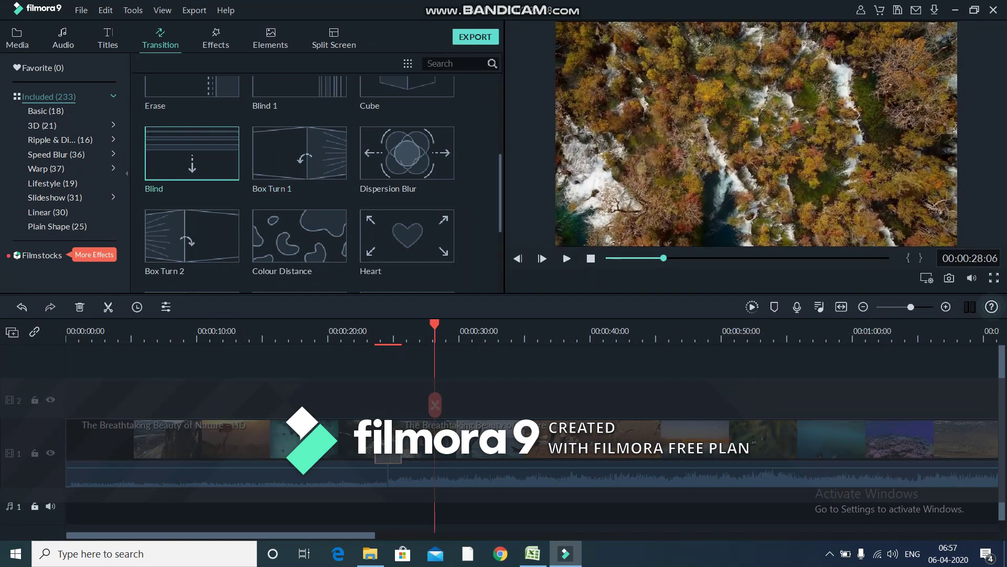
left_click_drag(436, 324, 357, 325)
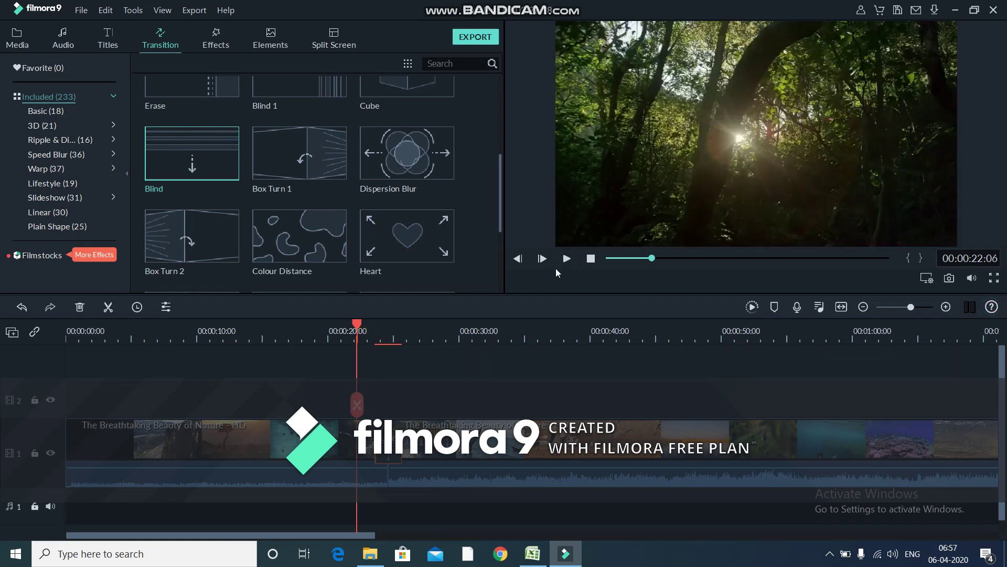
left_click(565, 260)
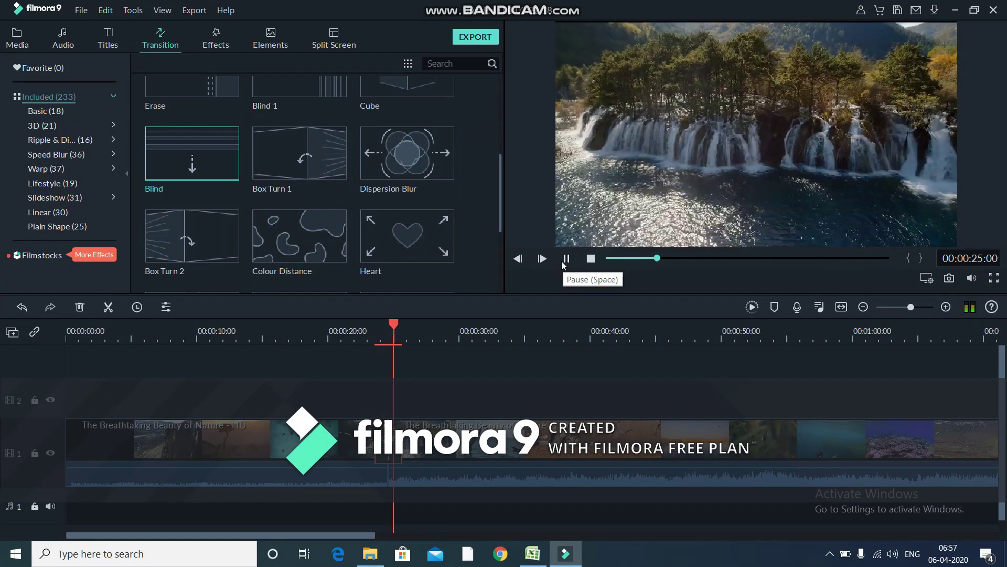
left_click(562, 264)
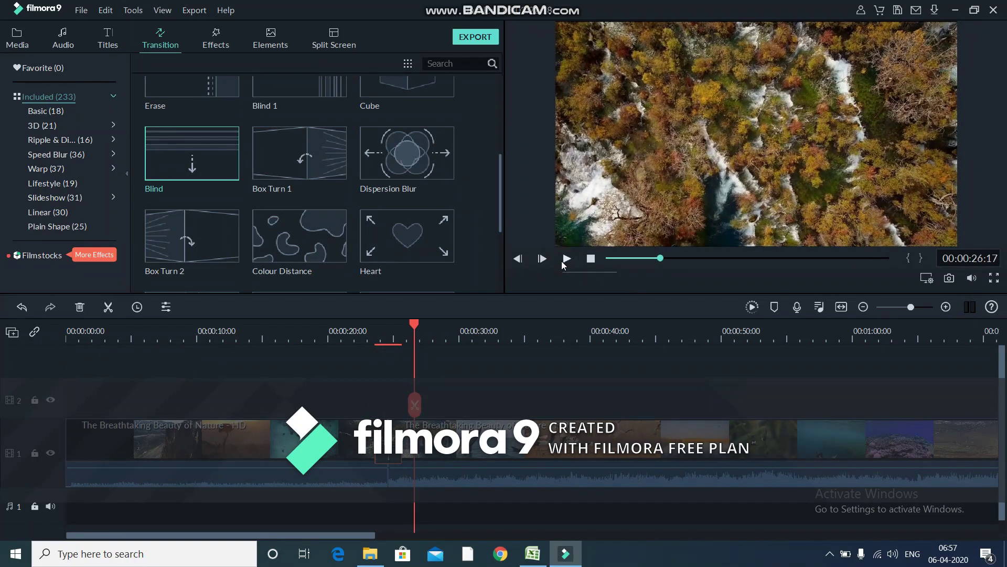
Detach the second clip's audio onto audio track 1 and delete the detached audio.
left_click(448, 482)
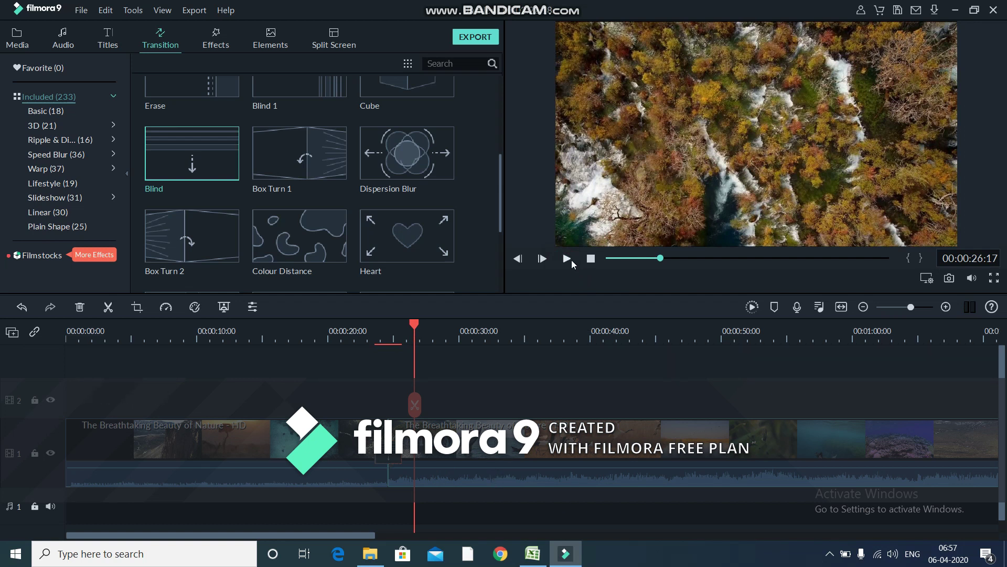
right_click(484, 480)
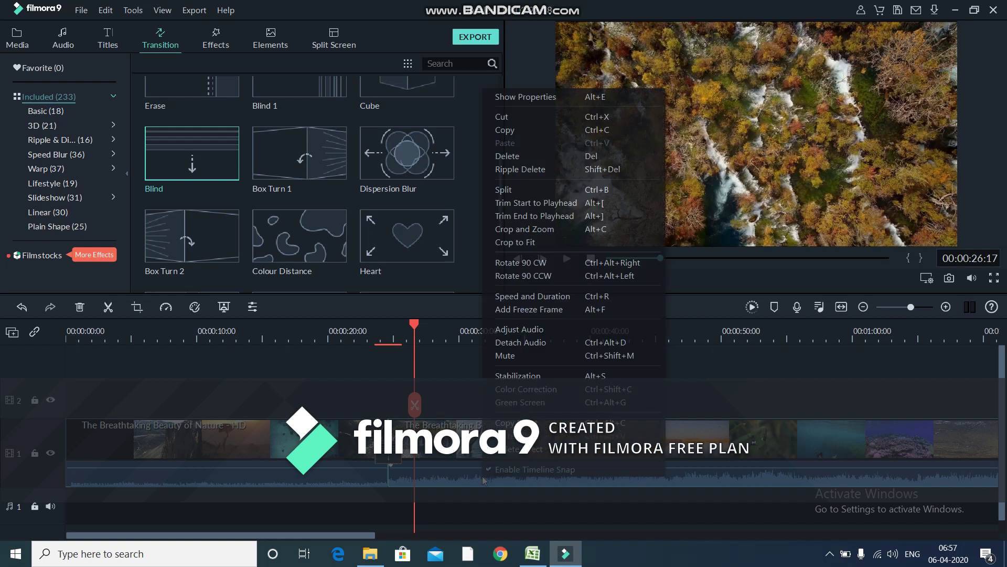
left_click(546, 344)
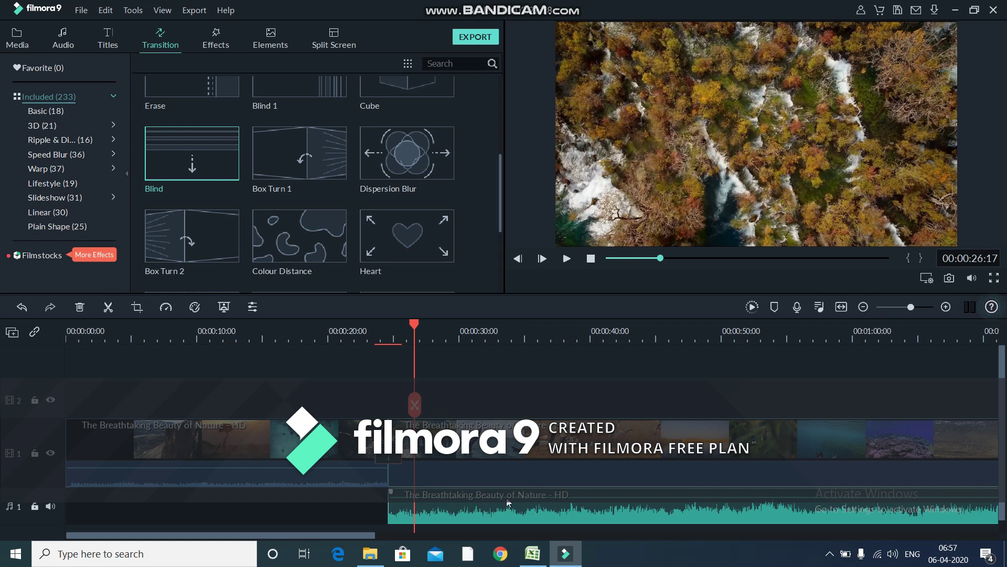
right_click(521, 512)
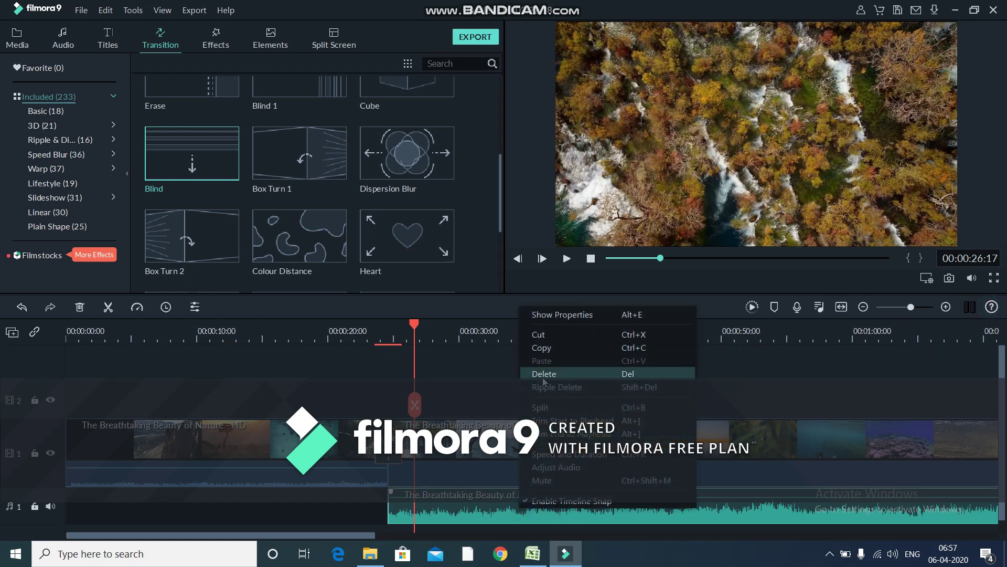
left_click(543, 374)
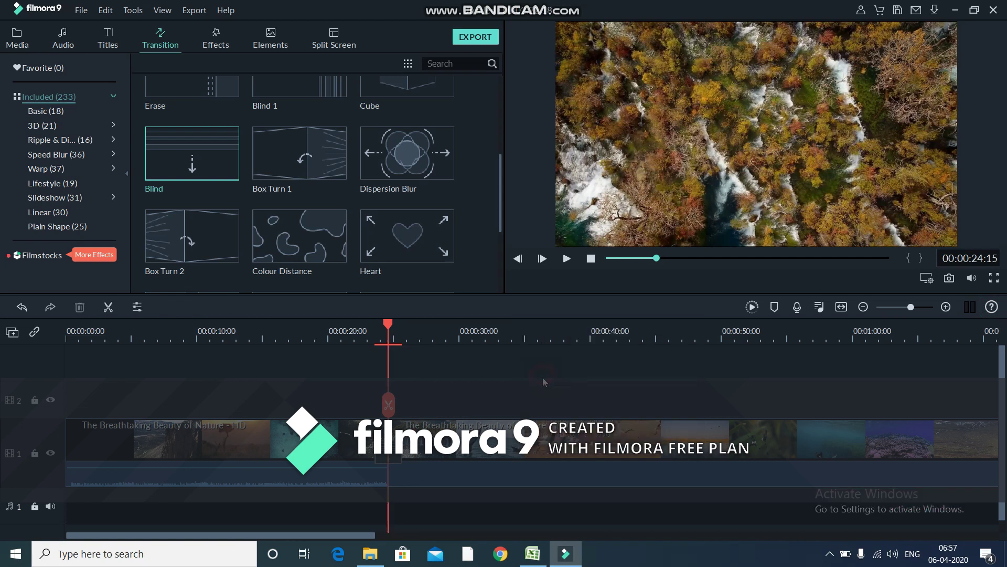
Play the timeline across the cut from about 00:00:22:01 to check the sound after the audio removal.
left_click_drag(390, 323, 354, 325)
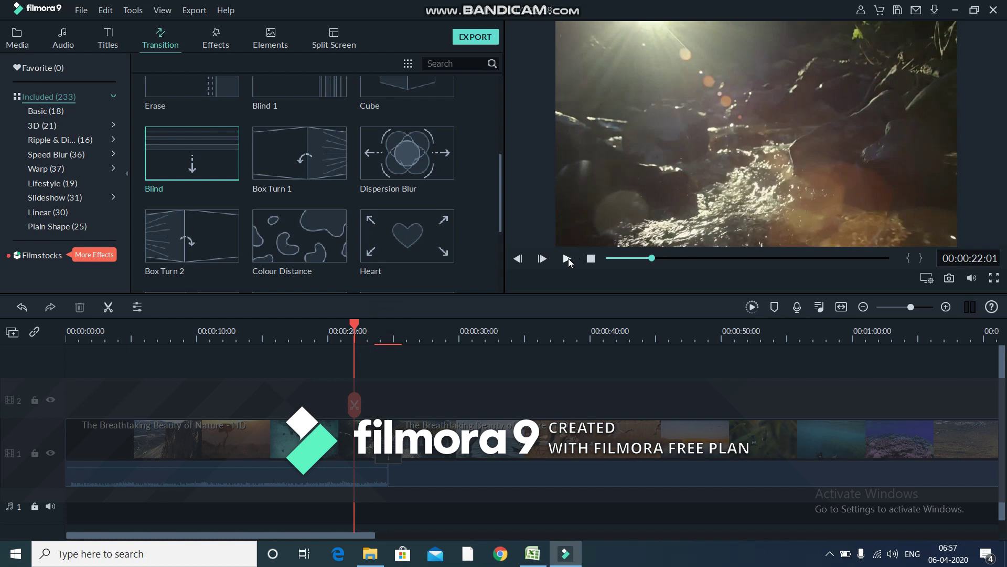
left_click(567, 258)
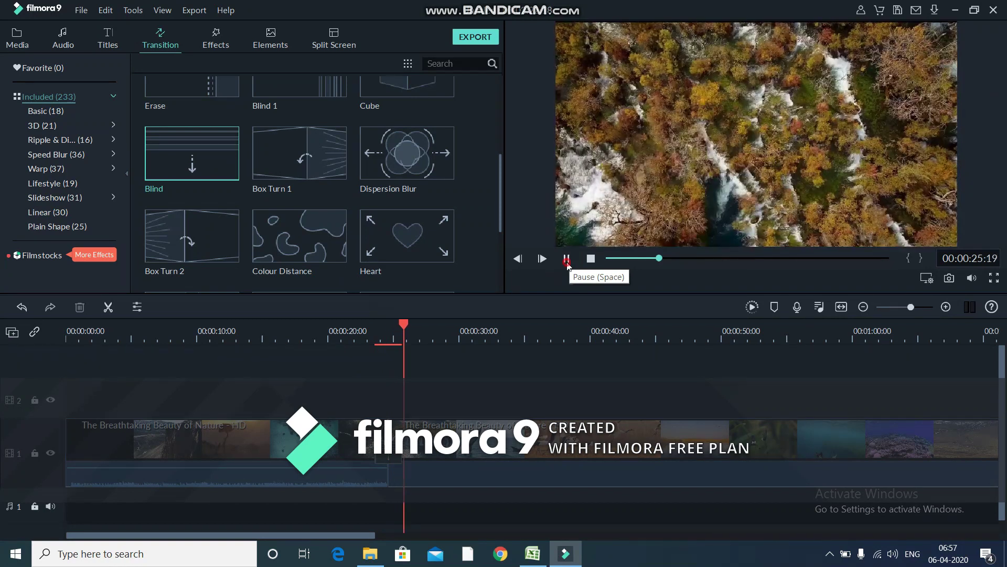
left_click(567, 260)
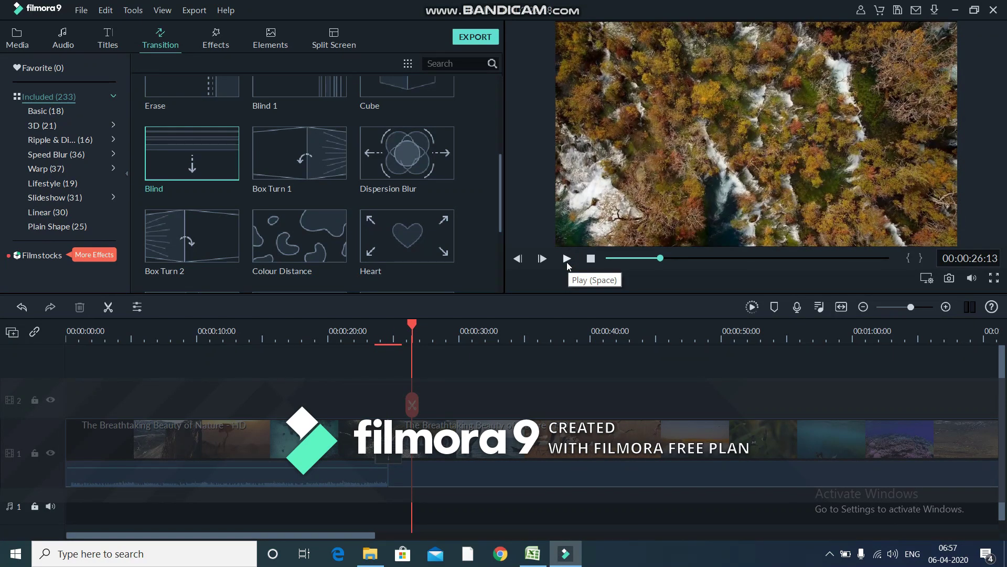
left_click_drag(500, 212, 502, 108)
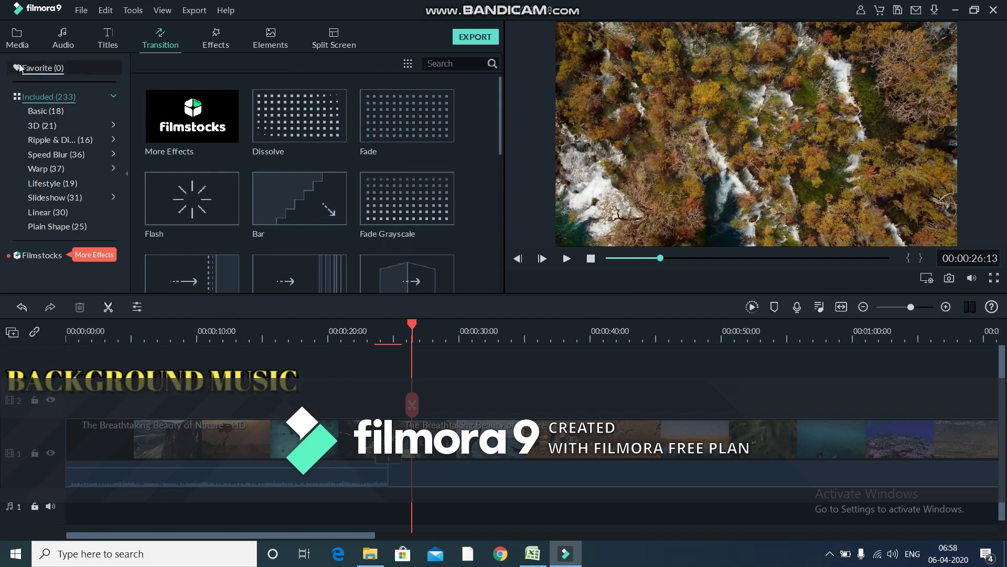
Import the bensound-theelevatorbossanova music file from the Desktop into the project media.
left_click(18, 37)
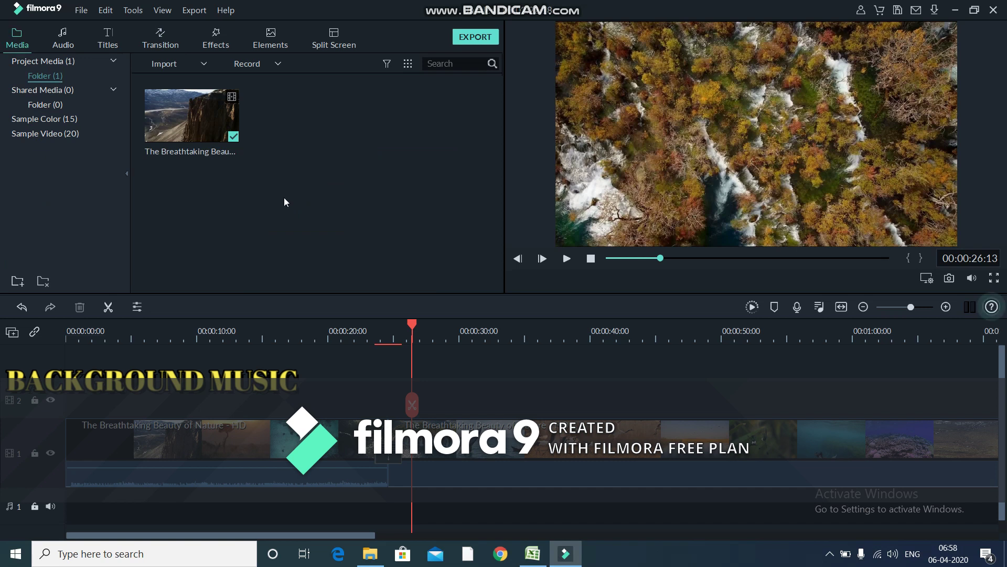
double_click(343, 149)
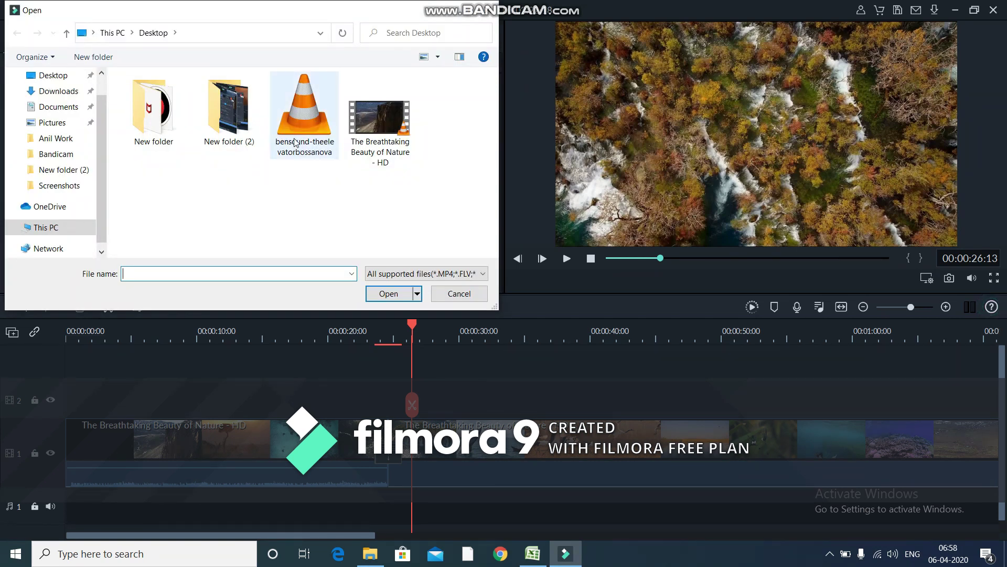
left_click(303, 120)
double_click(304, 120)
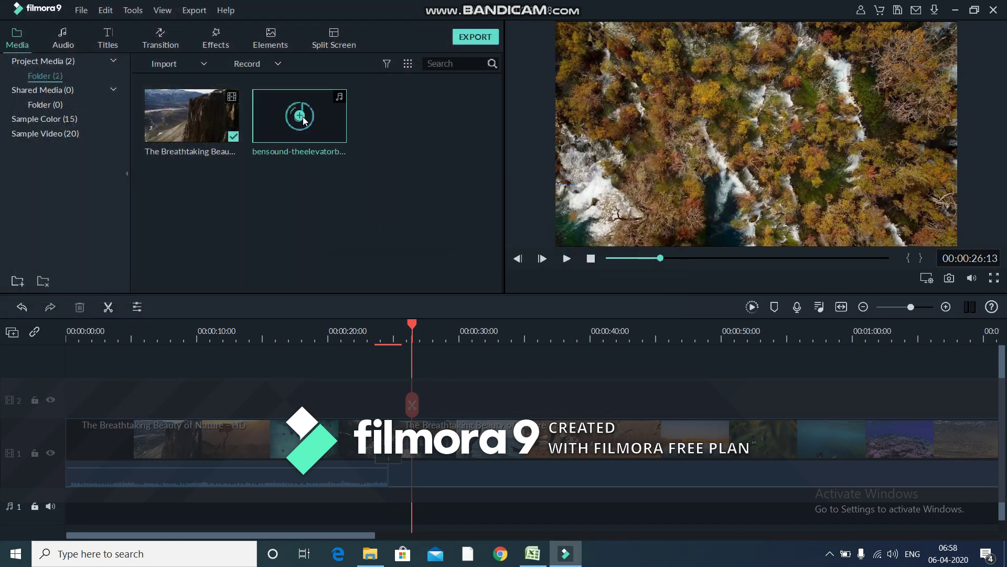
Place the bensound-theelevatorbossanova music on audio track 1, starting at 00:00:26:13.
left_click_drag(303, 117, 450, 399)
mouse_move(303, 109)
left_click_drag(303, 108, 431, 496)
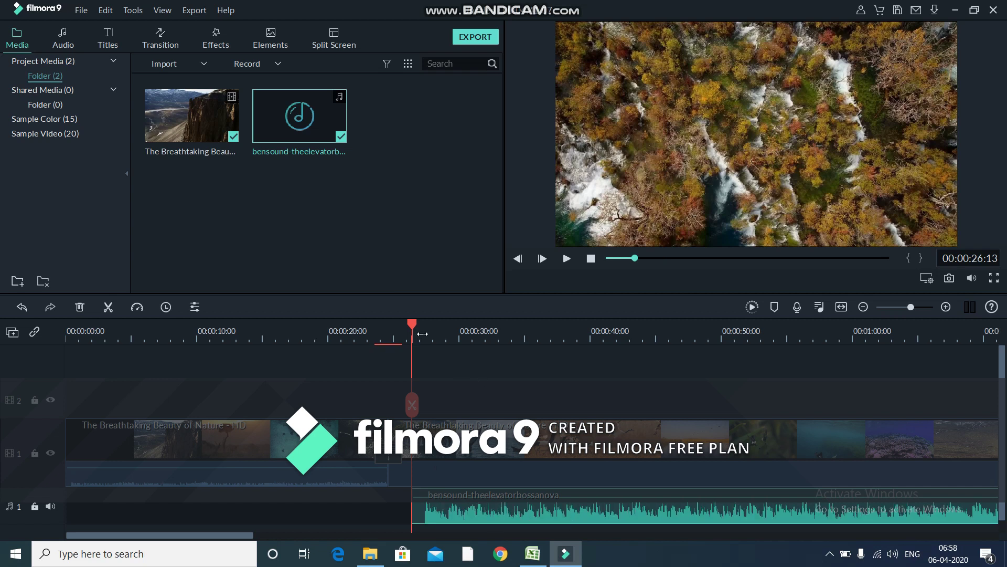
Play the timeline from 00:00:24:02 into the start of the background music to check it.
left_click(382, 325)
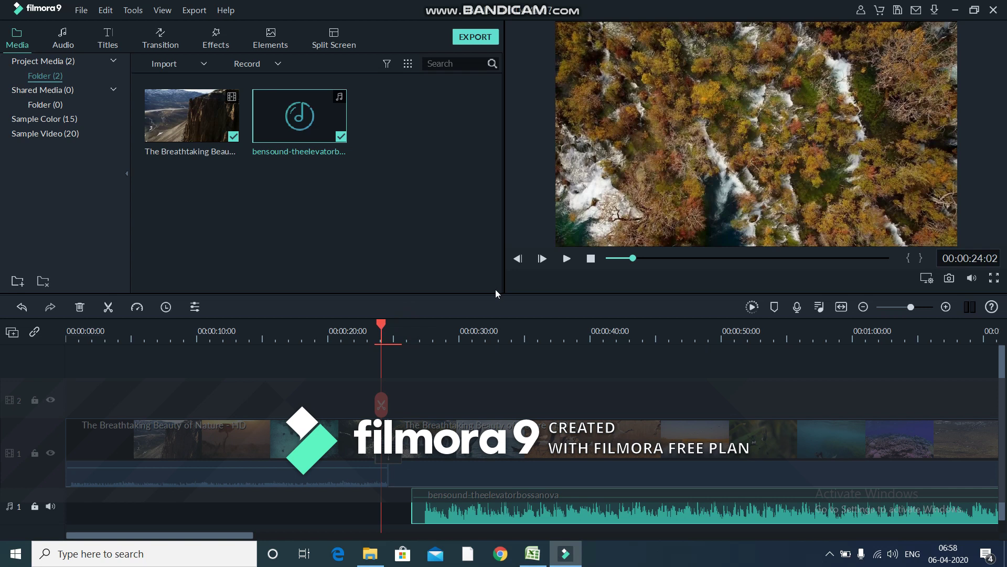
left_click(567, 259)
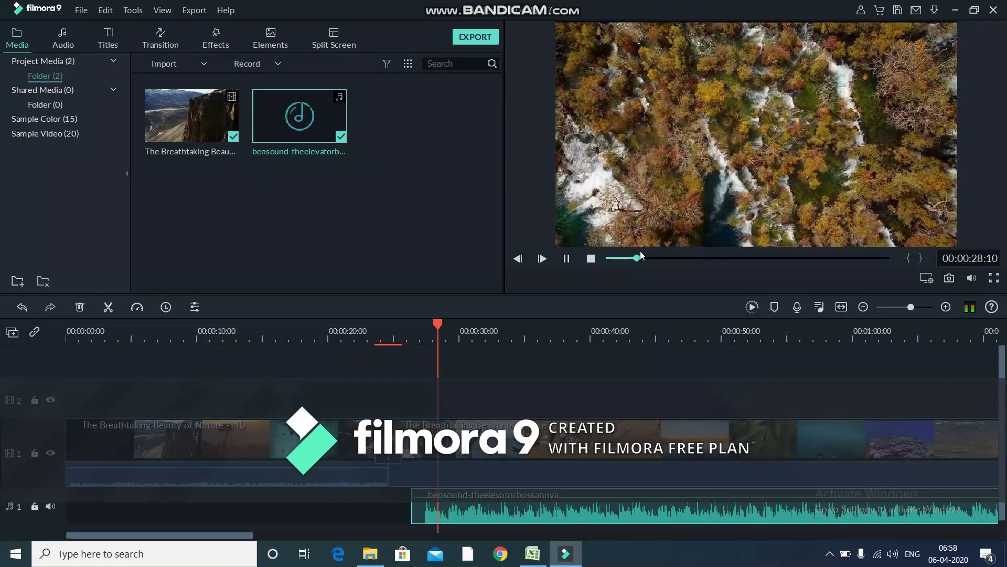
left_click(567, 258)
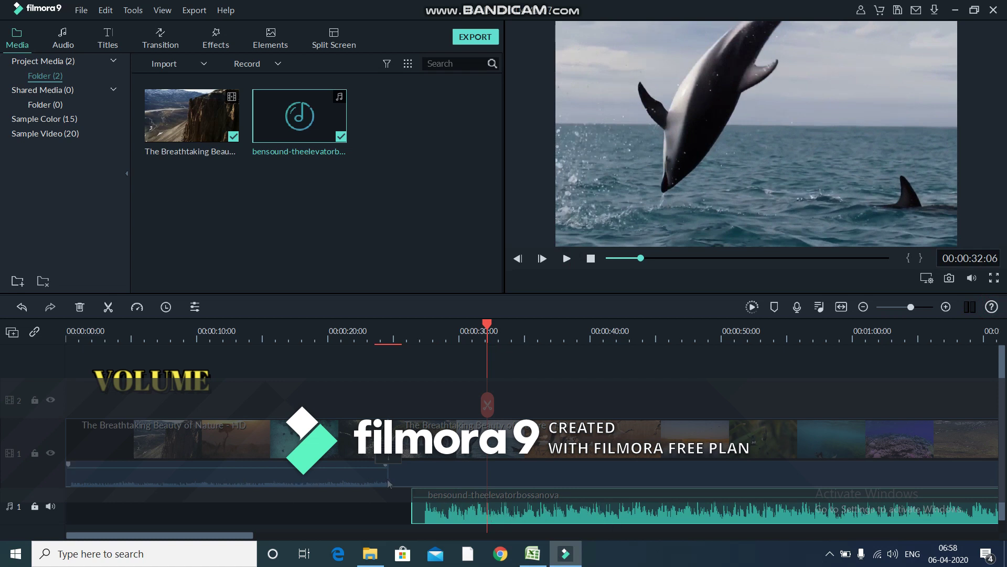
Open the audio adjustments for the first video clip and raise its volume to 12 dB.
right_click(319, 477)
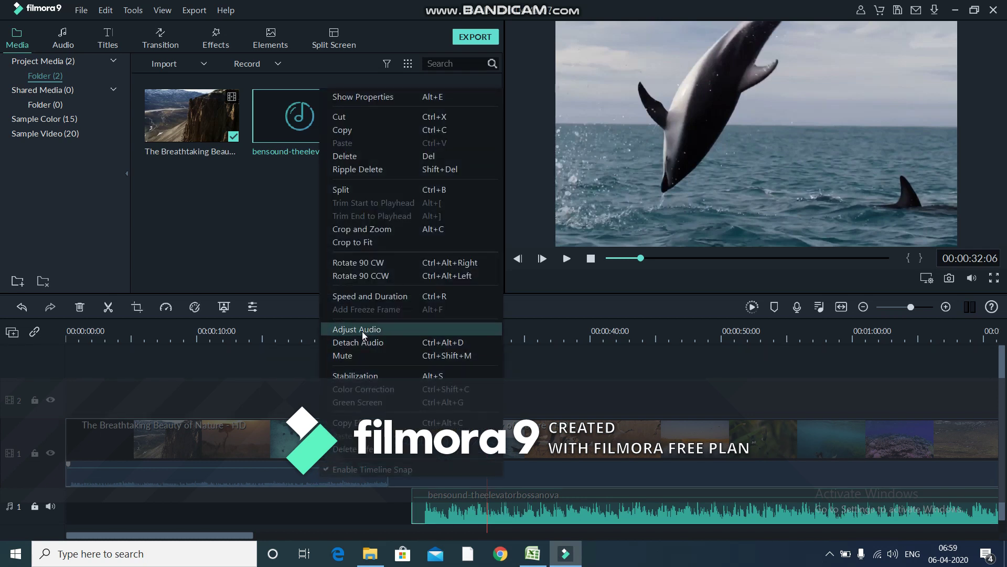
left_click(379, 331)
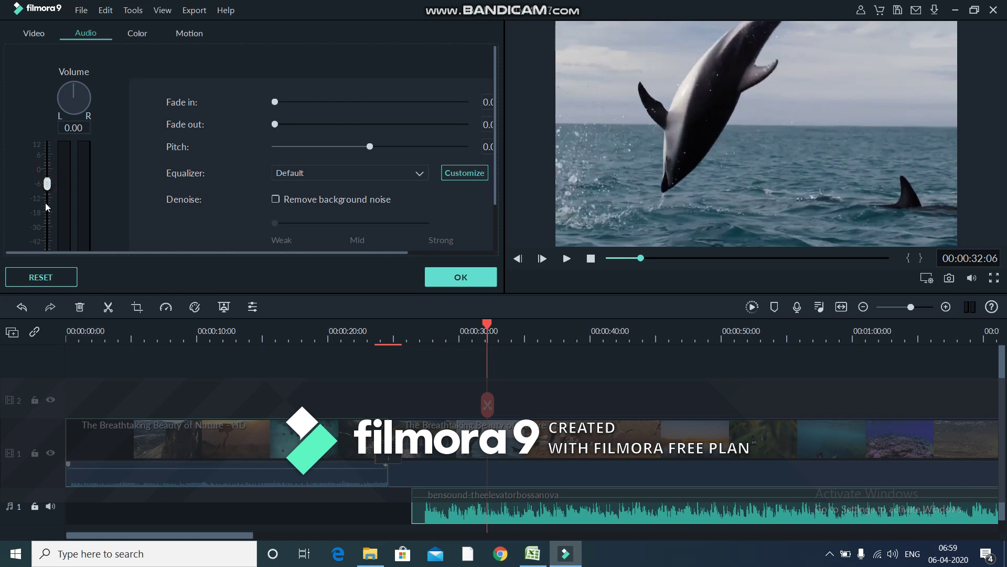
scroll(48, 194, "up", 5)
mouse_move(49, 195)
left_mouse_down()
mouse_move(42, 244)
mouse_move(52, 137)
mouse_move(46, 211)
left_mouse_up()
scroll(46, 210, "up", 6)
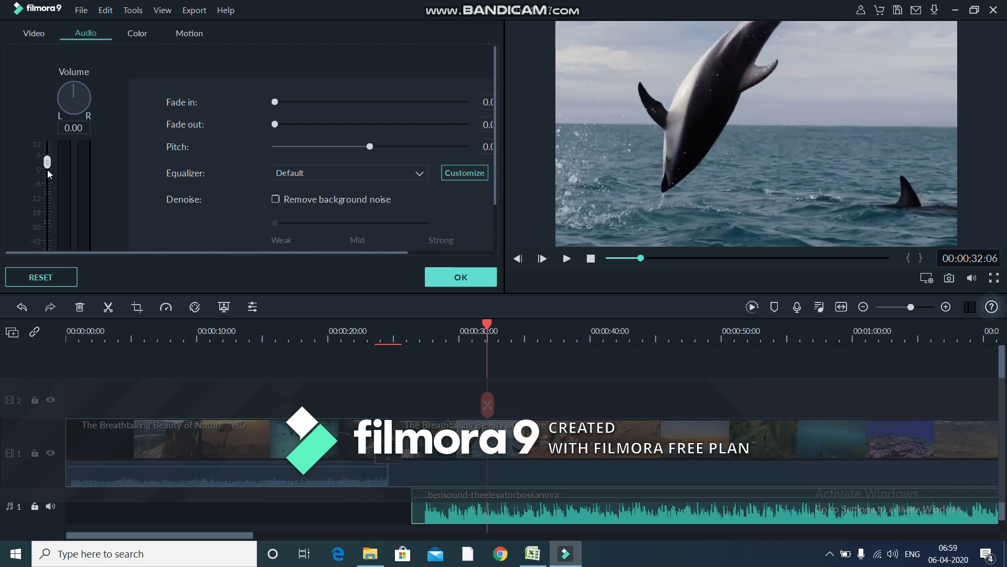
scroll(47, 160, "up", 3)
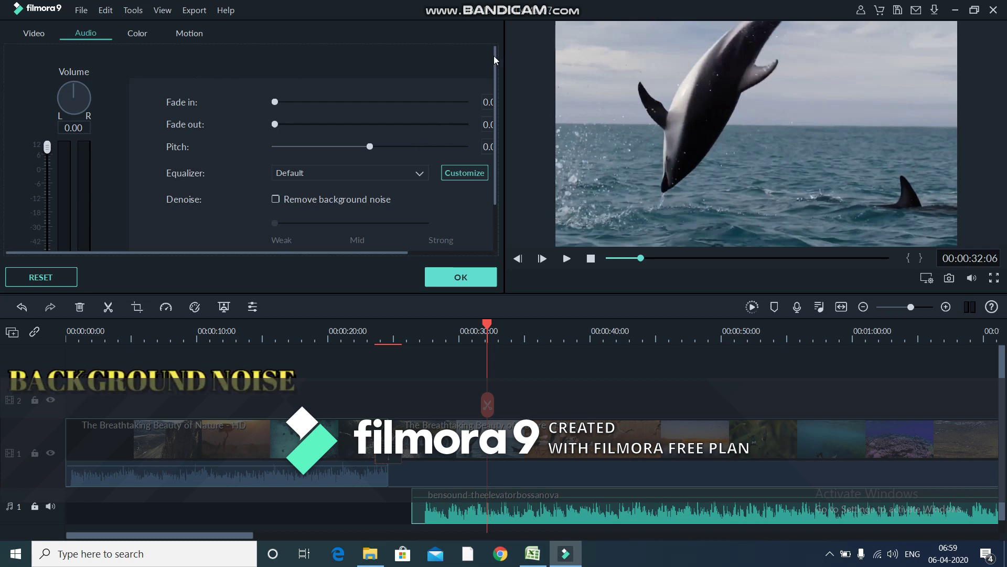
Enable background noise removal on the first clip, try the weak, mid and strong denoise levels, and accept the audio settings.
left_click_drag(494, 59, 495, 162)
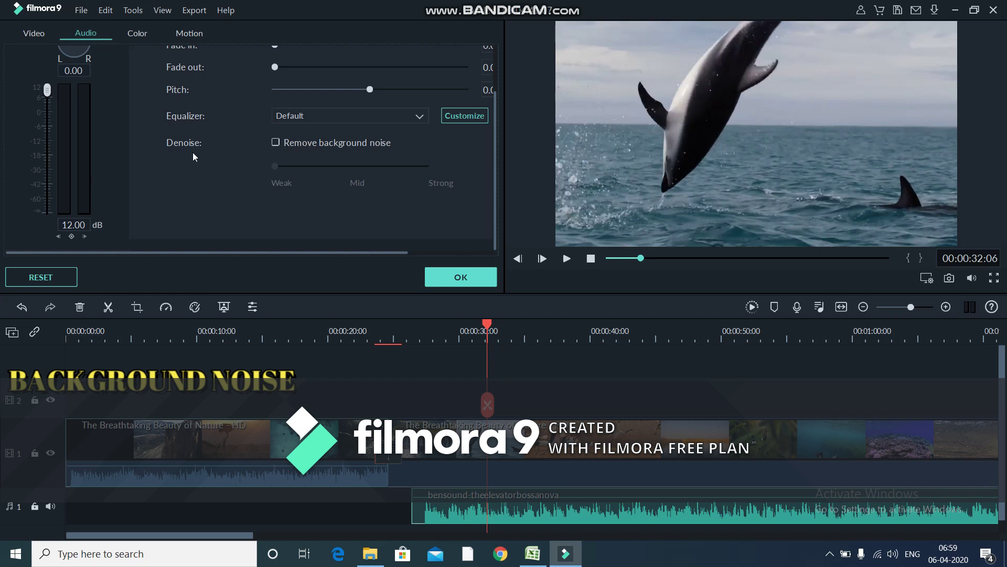
left_click(295, 148)
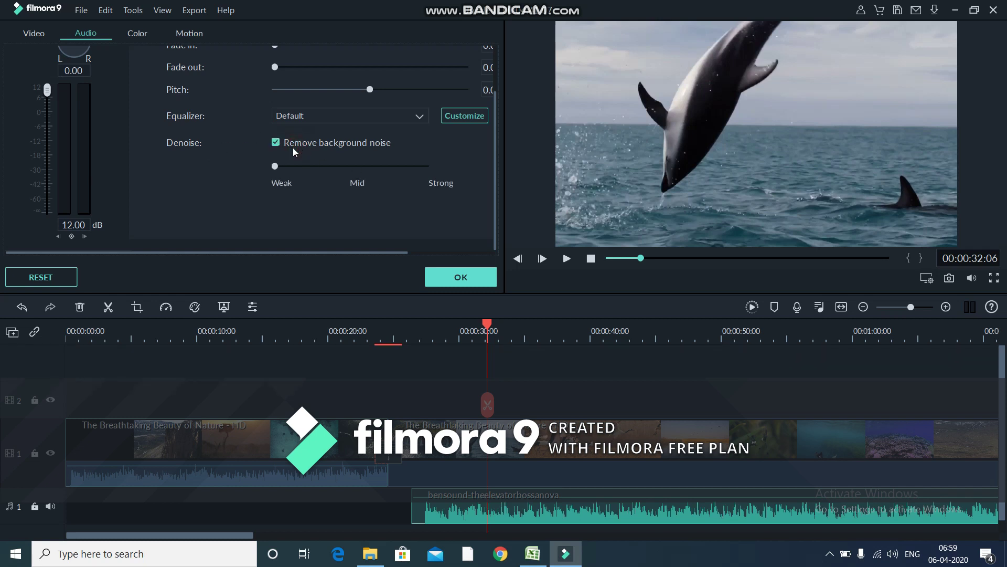
left_click(275, 166)
left_click(339, 173)
left_click(465, 180)
left_click(293, 175)
left_click(355, 182)
left_click(423, 180)
left_click(359, 193)
left_click(275, 202)
left_click(366, 196)
left_click(442, 274)
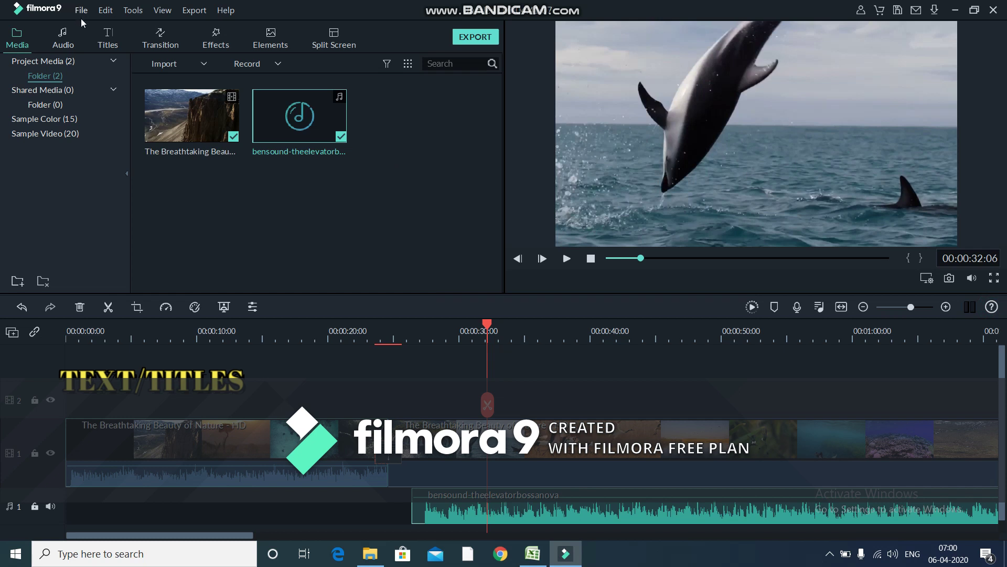
Add the Credit 4 title to video track 2, starting at about 00:00:32:04.
left_click(110, 36)
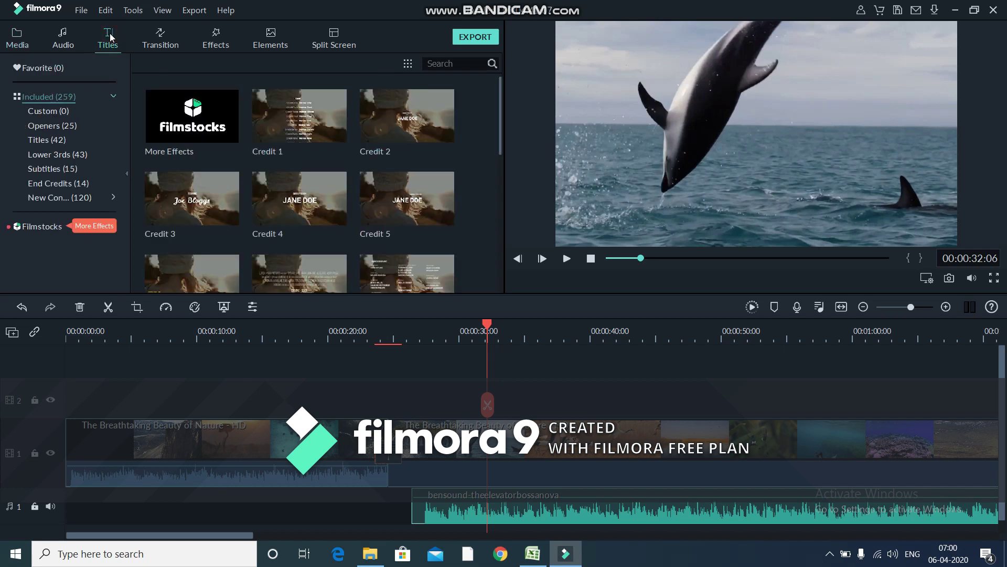
left_click(292, 204)
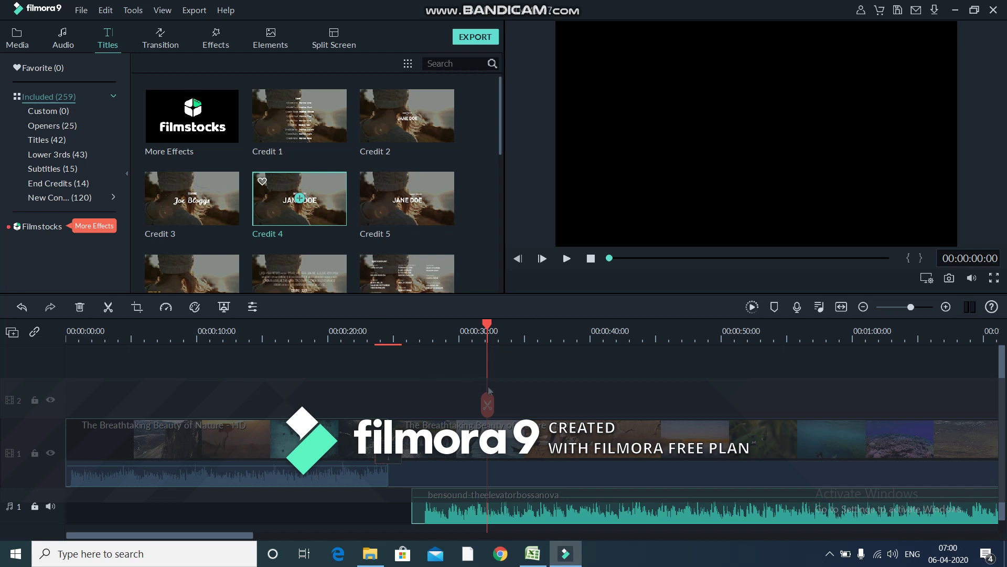
left_click_drag(313, 212, 492, 394)
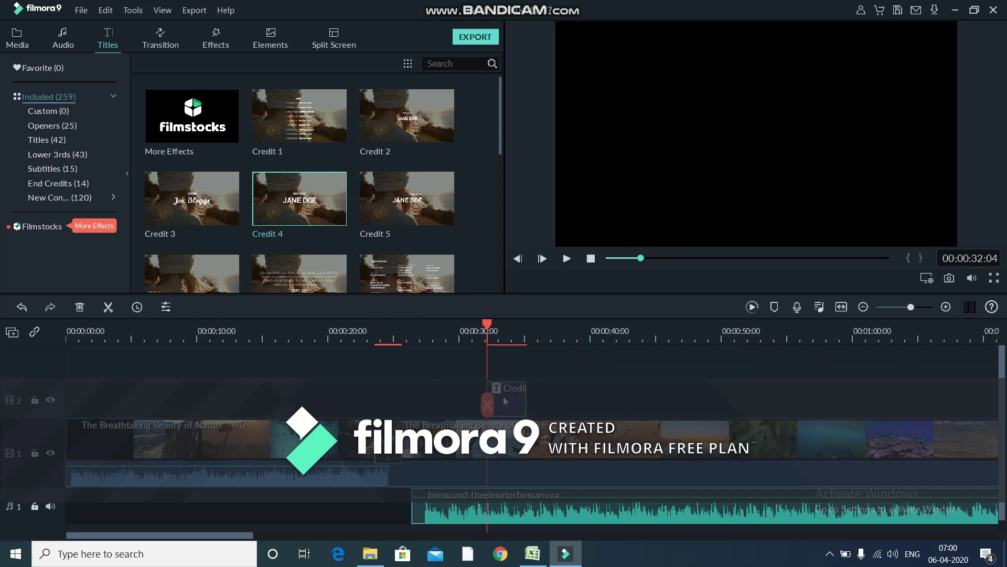
Open the Credit 4 title for editing and replace all its placeholder text with "SUBSCRIBE NOW".
double_click(506, 402)
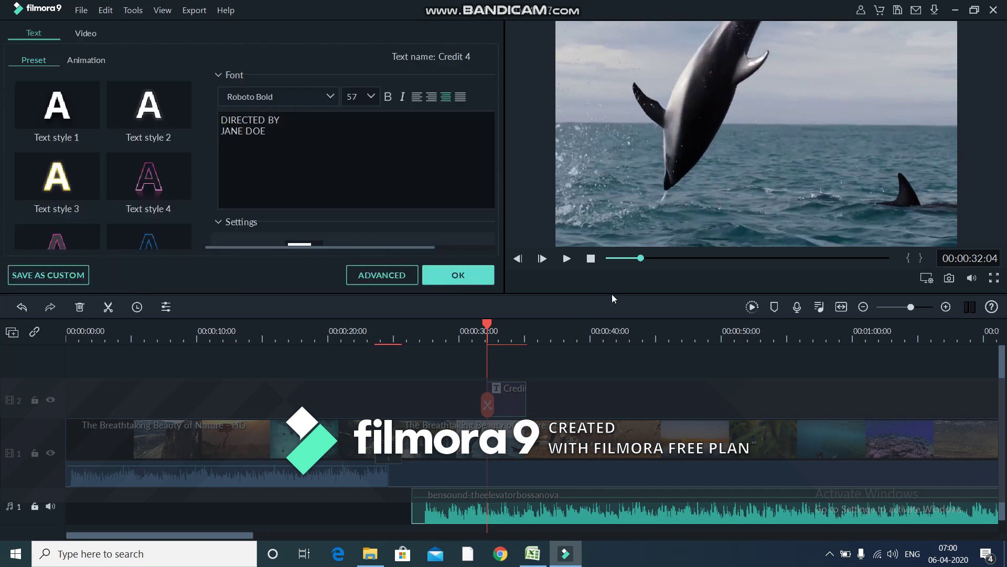
left_click(293, 139)
double_click(293, 139)
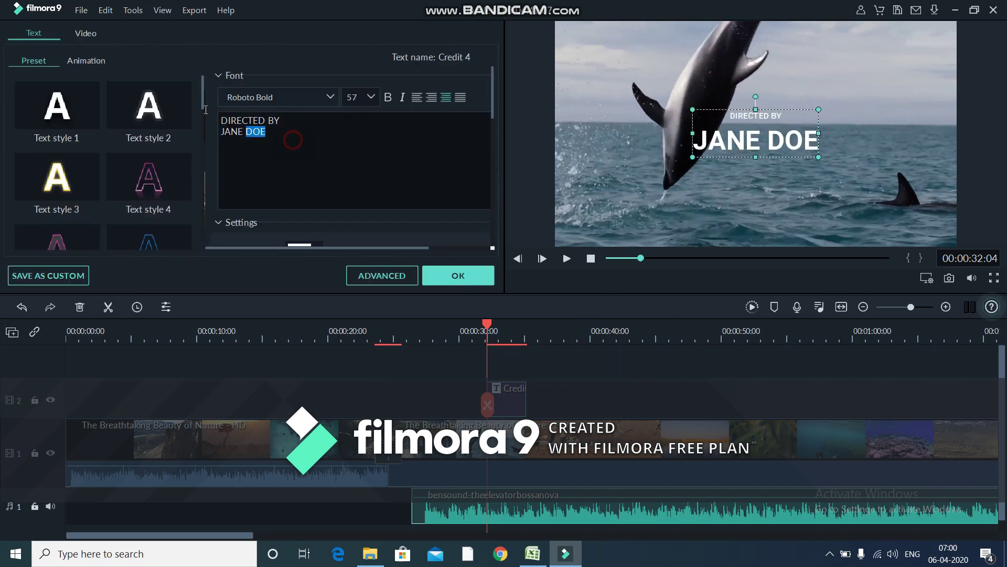
key("BackSpace")
key("BackSpace")
key("BackSpace")
key("BackSpace")
key("BackSpace")
key("BackSpace")
key("BackSpace")
key("BackSpace")
key("BackSpace")
key("BackSpace")
key("BackSpace")
key("BackSpace")
key("BackSpace")
key("BackSpace")
key("BackSpace")
key("BackSpace")
key("BackSpace")
key("BackSpace")
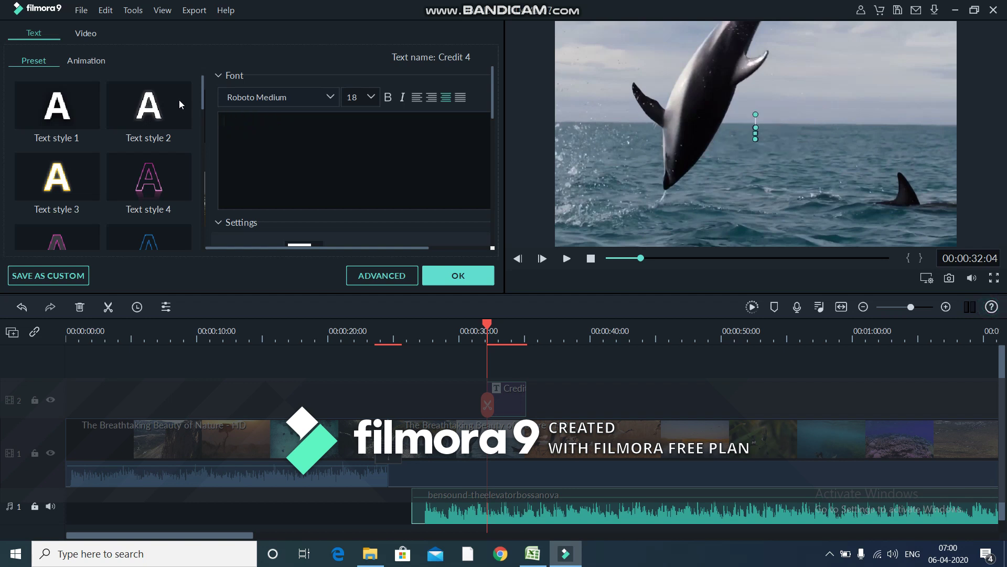
type("SUBSCRIBE NOW")
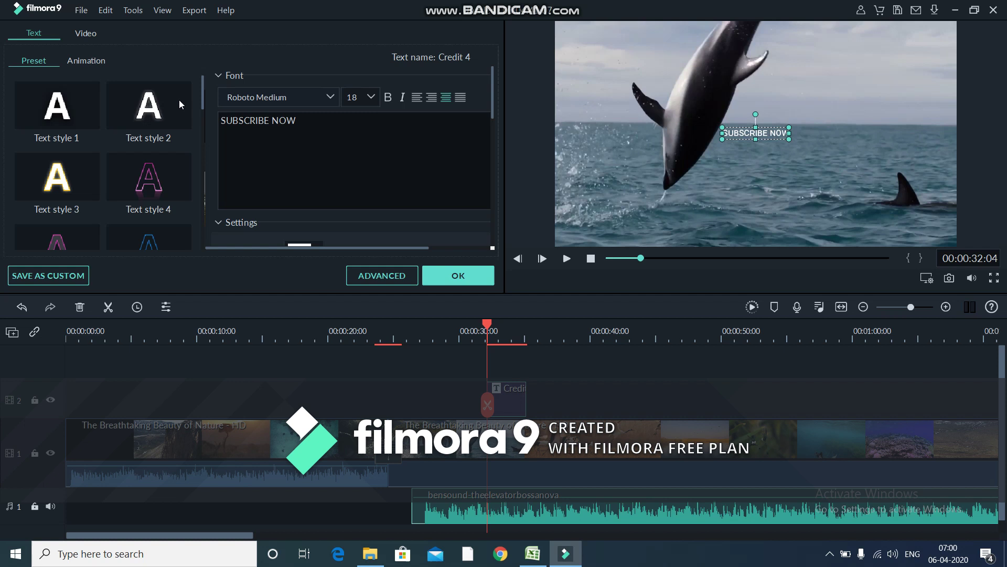
Try Roboto Condensed Bold Italic on the title text, then set its font to Roboto Italic.
left_click(330, 96)
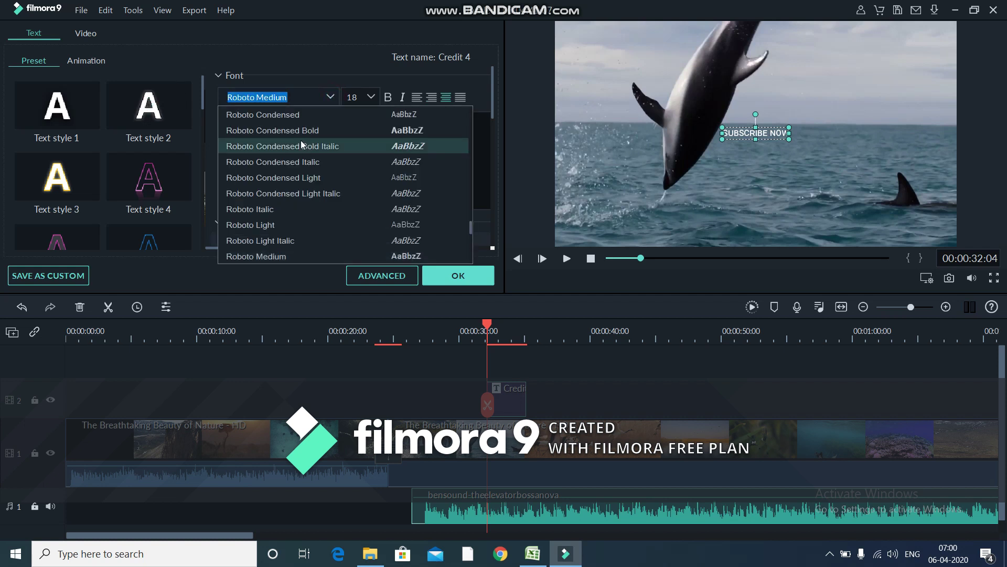
left_click(301, 140)
key("ctrl+shift+Left")
key("ctrl+shift+Left")
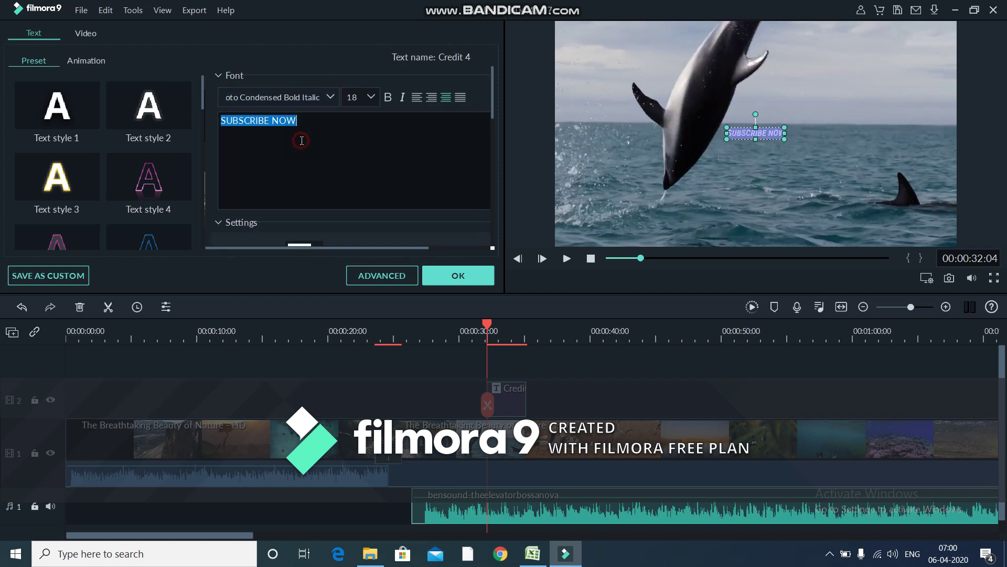
left_click(335, 99)
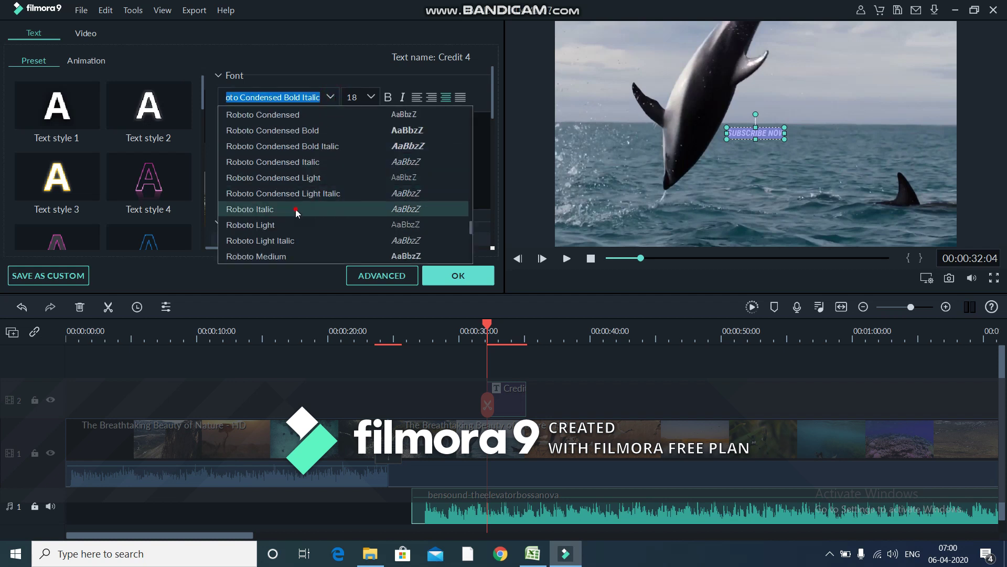
left_click(295, 209)
Make the SUBSCRIBE NOW text size 32 and bold, and move it to the lower middle of the video frame.
left_click(371, 98)
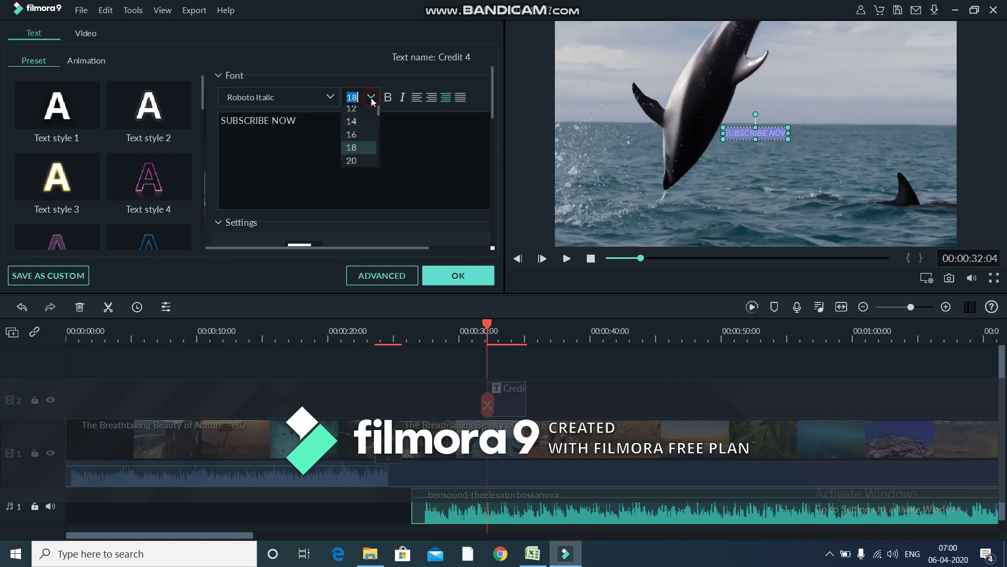
left_click_drag(380, 111, 381, 124)
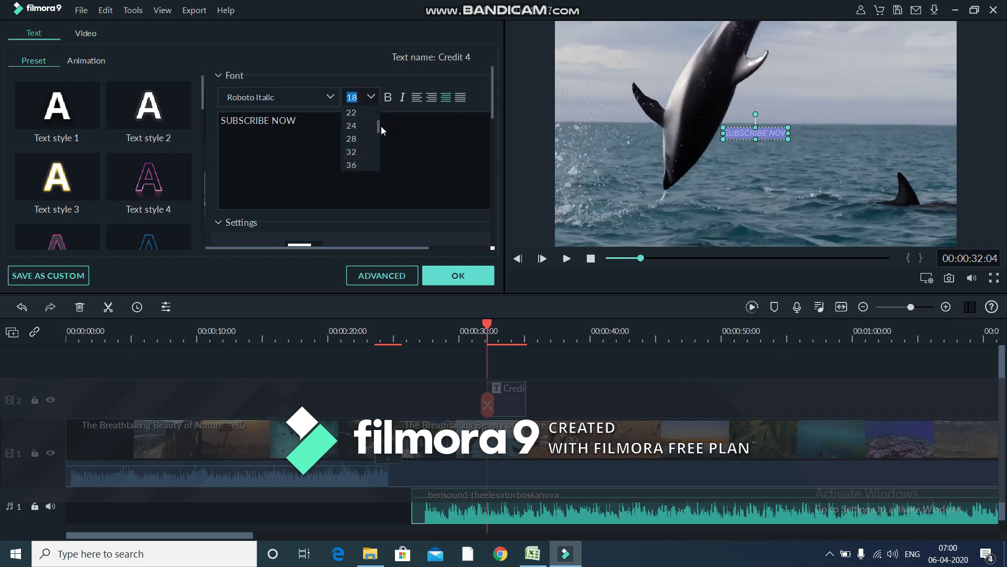
left_click(360, 143)
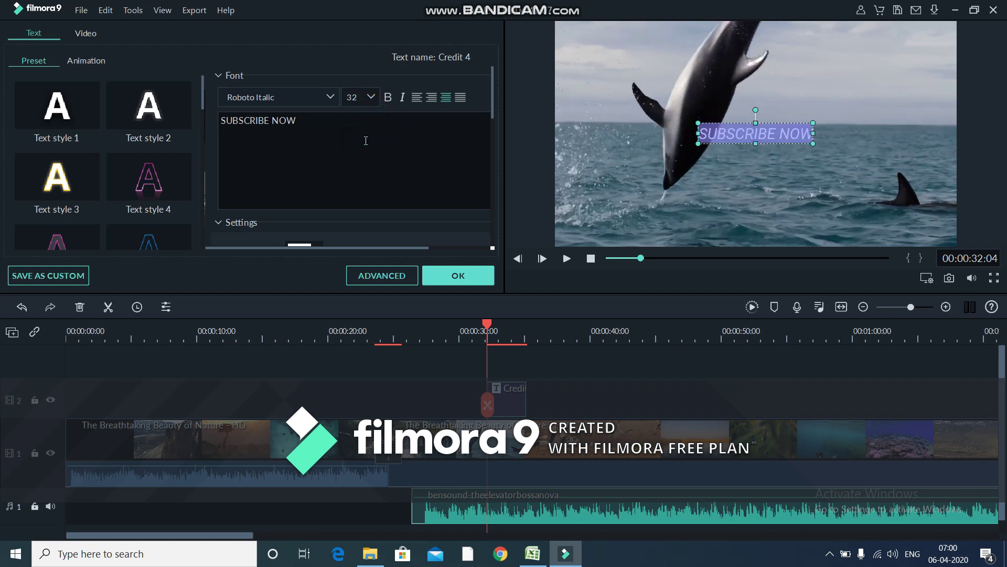
left_click(388, 97)
left_click_drag(716, 122, 704, 210)
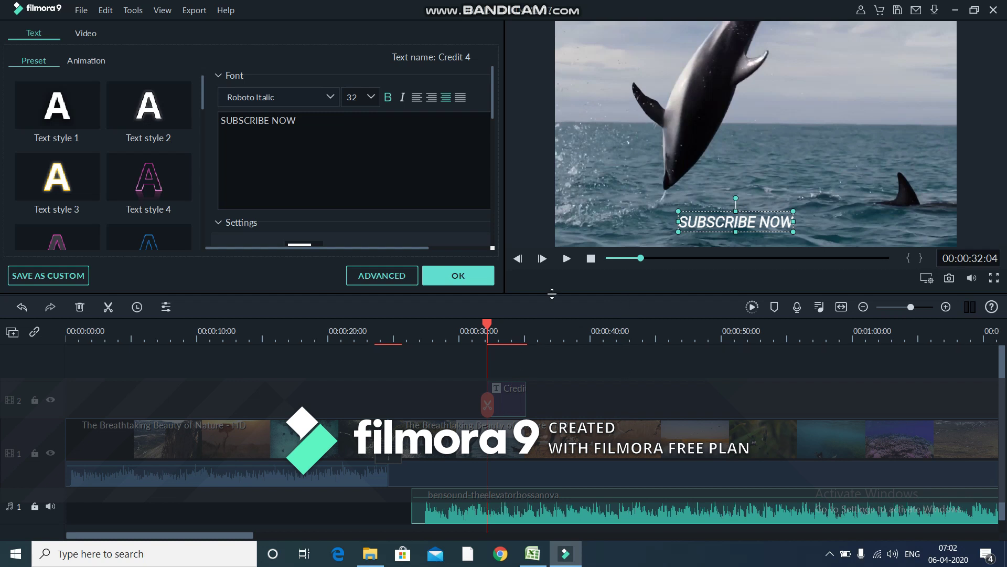
Play through the title from 00:00:32:04 and extend its clip on video track 2 to end at about 00:00:59.
left_click(567, 259)
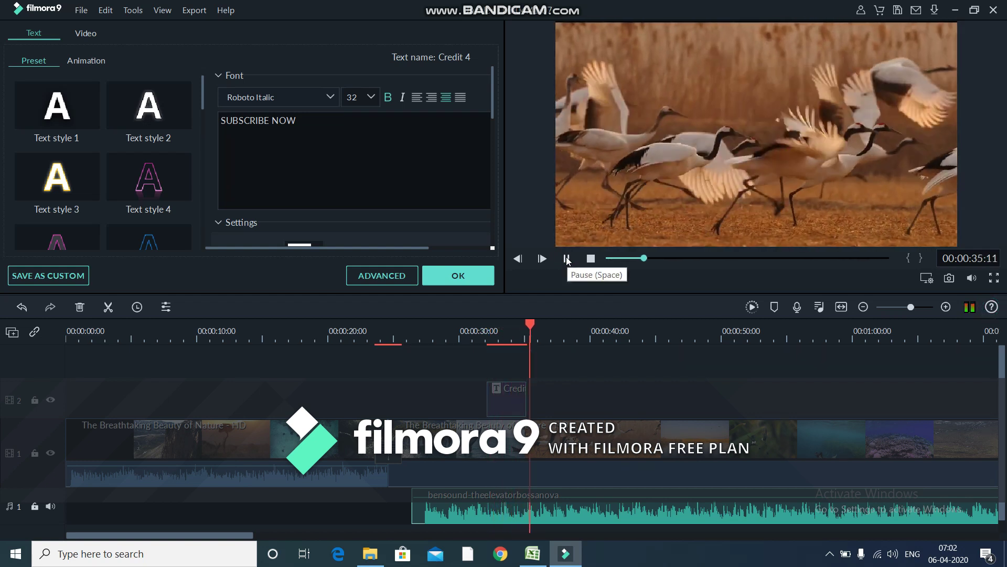
key("space")
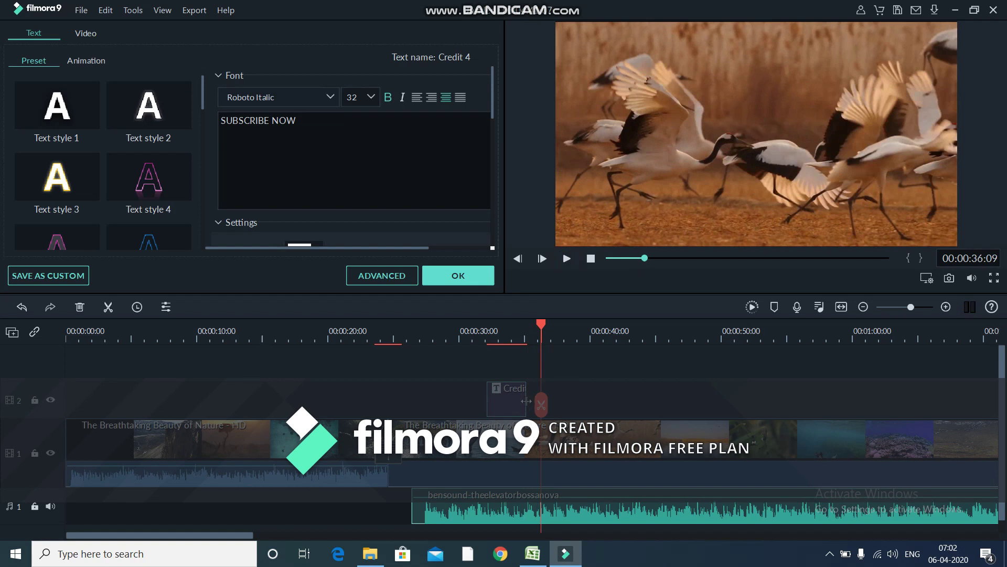
left_click_drag(527, 401, 837, 403)
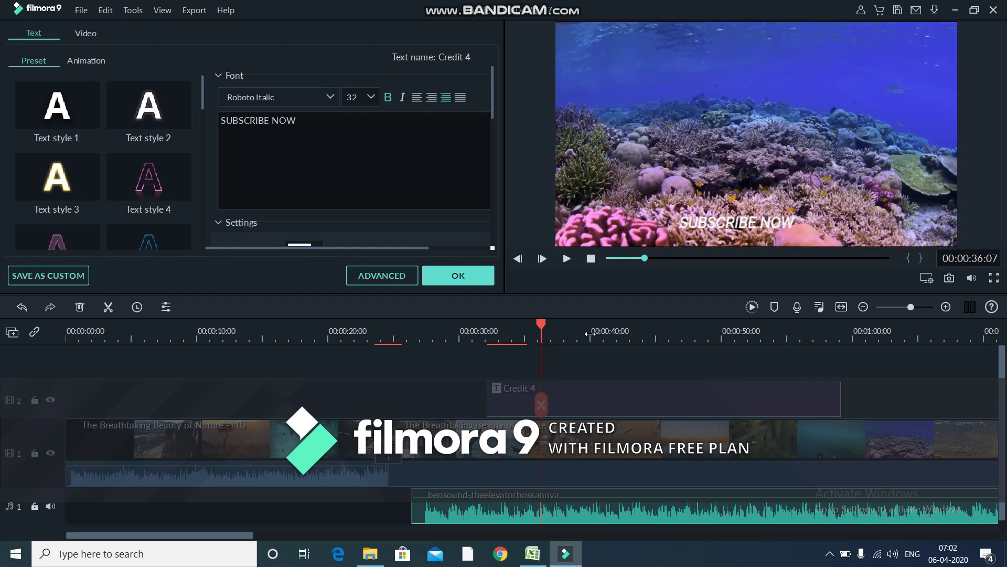
Play back the extended title from 00:00:31:03 and accept the title edits.
left_click_drag(497, 322, 474, 323)
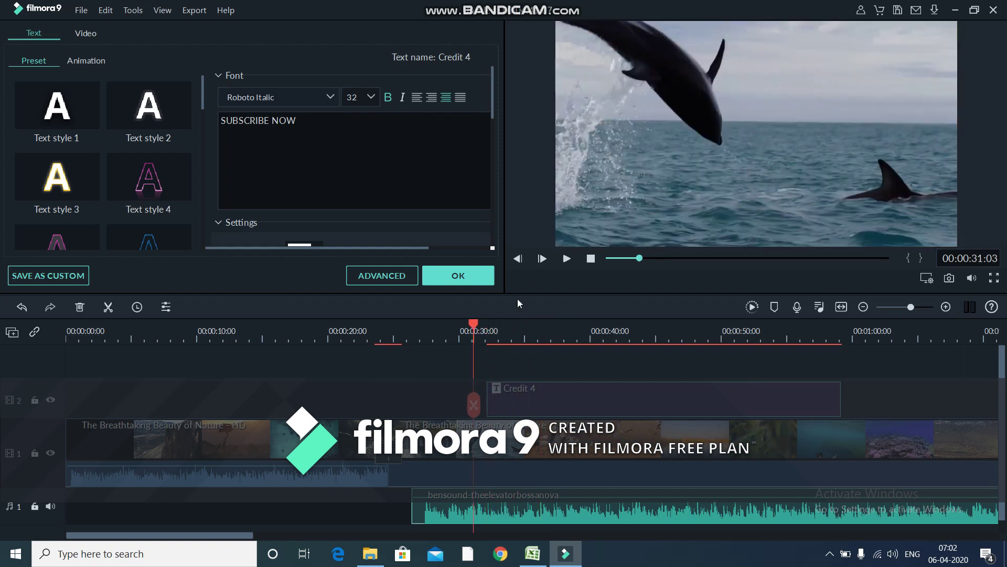
left_click(565, 258)
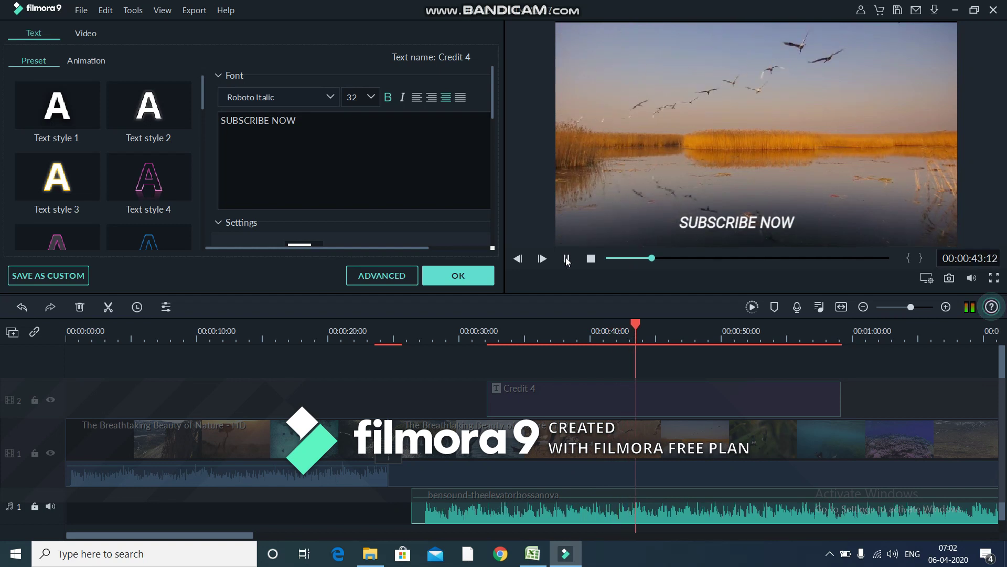
left_click(567, 259)
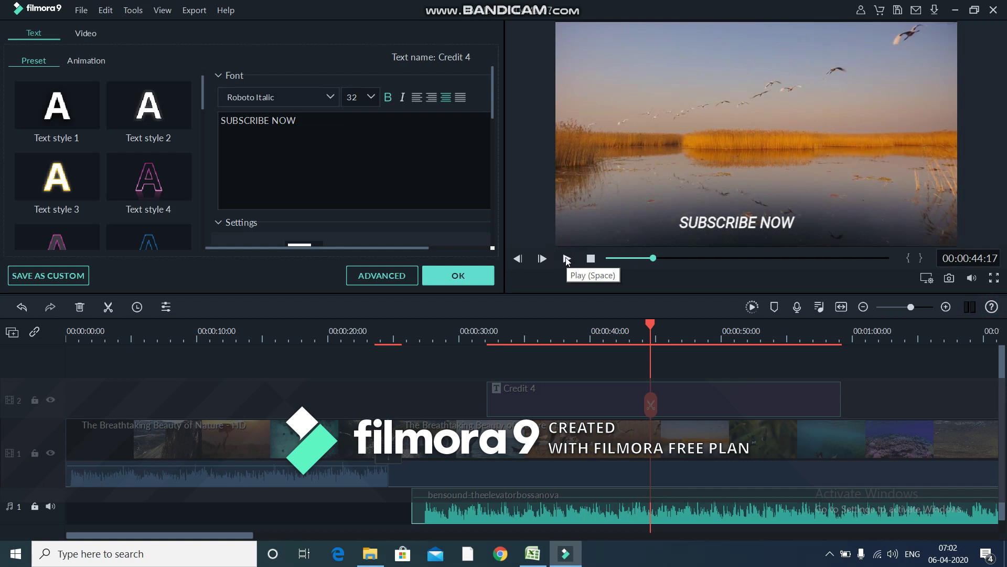
key("Return")
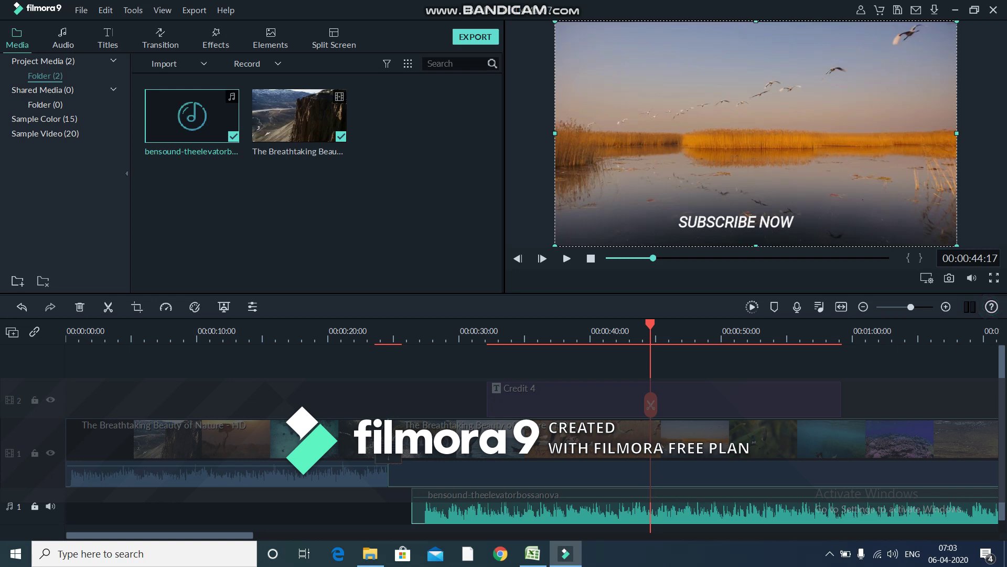
In the color properties of the second nature clip on video track 1, set contrast to 54, saturation to -60 and brightness to 63.
right_click(661, 438)
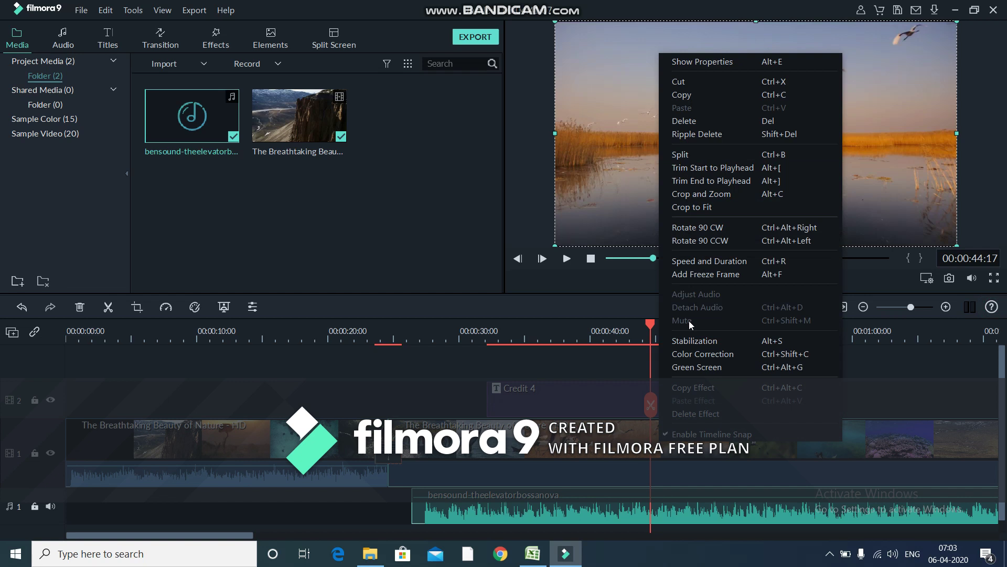
left_click(699, 62)
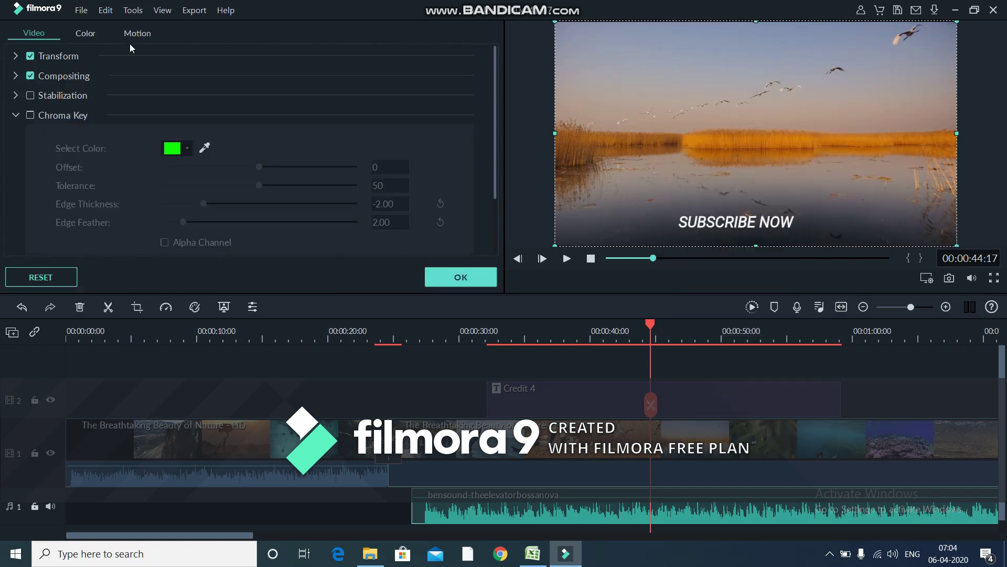
left_click(87, 34)
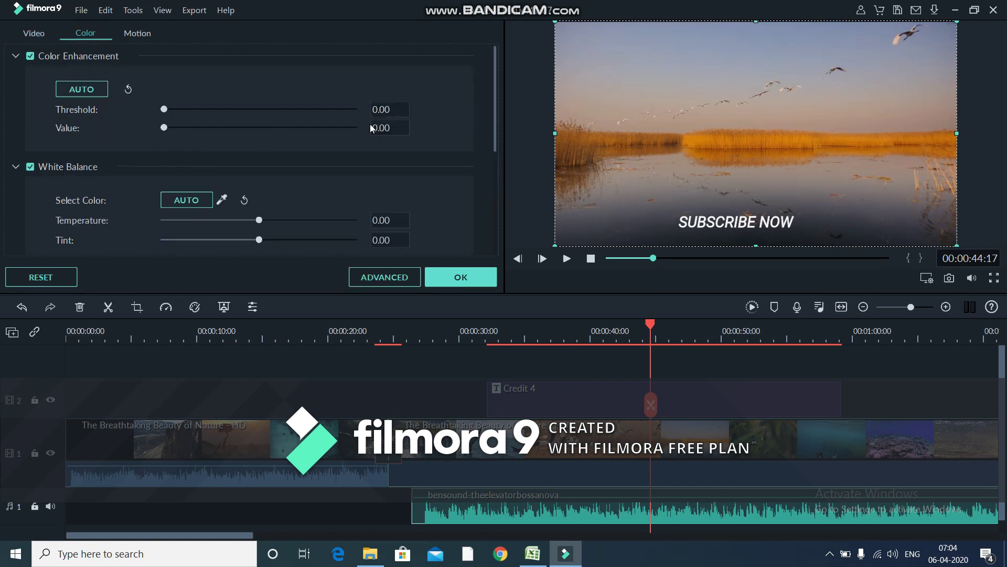
left_click_drag(496, 69, 494, 166)
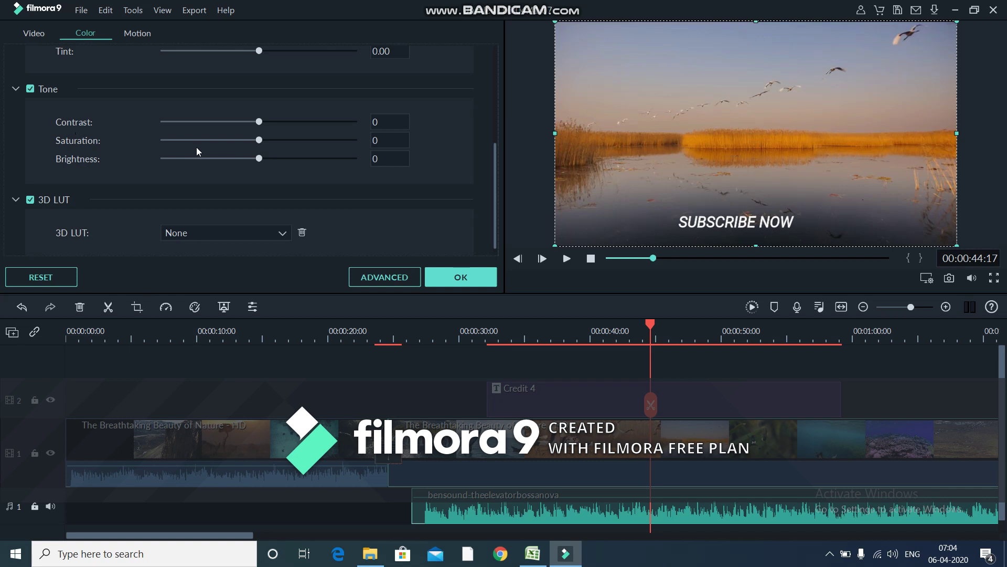
left_click_drag(260, 161, 204, 144)
left_click_drag(260, 123, 282, 120)
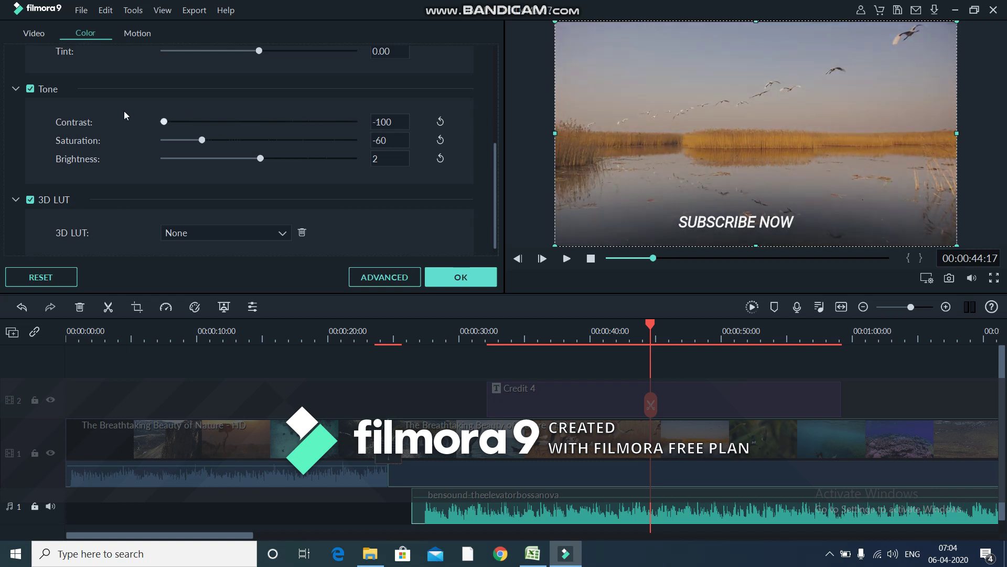
left_click_drag(168, 122, 311, 123)
left_click_drag(260, 158, 319, 162)
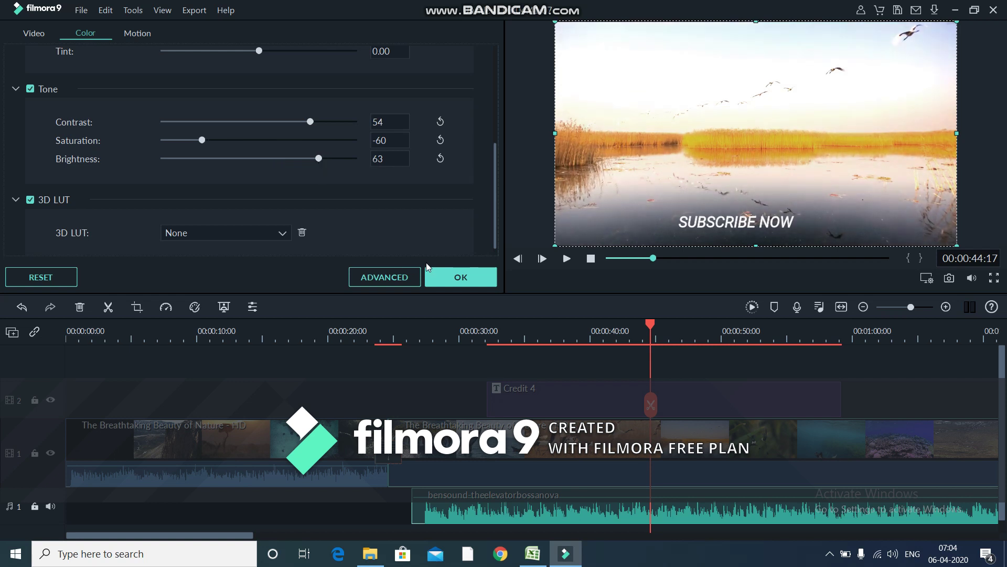
Accept the clip's color adjustments and briefly play back the result from 00:00:44:17.
left_click(459, 277)
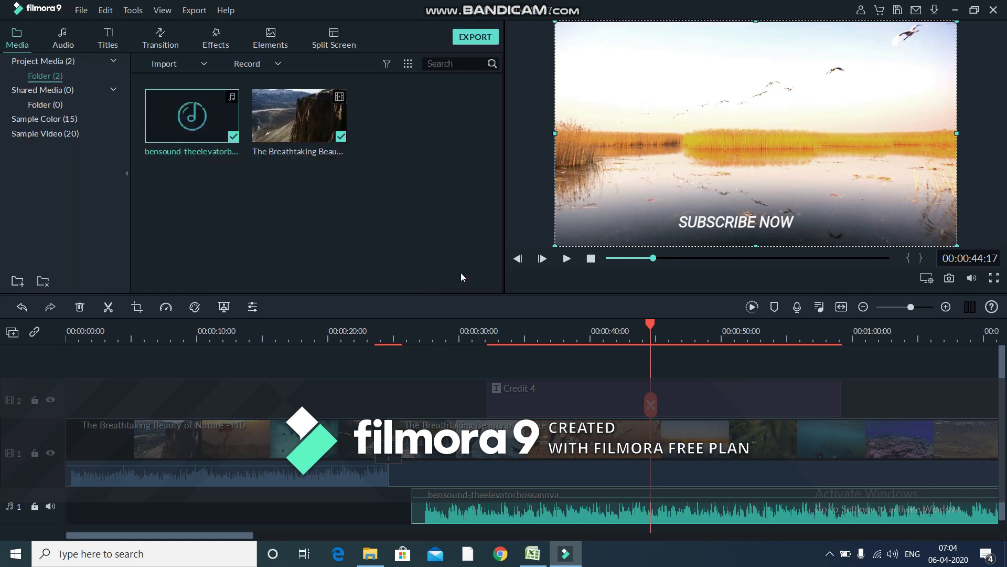
left_click(566, 258)
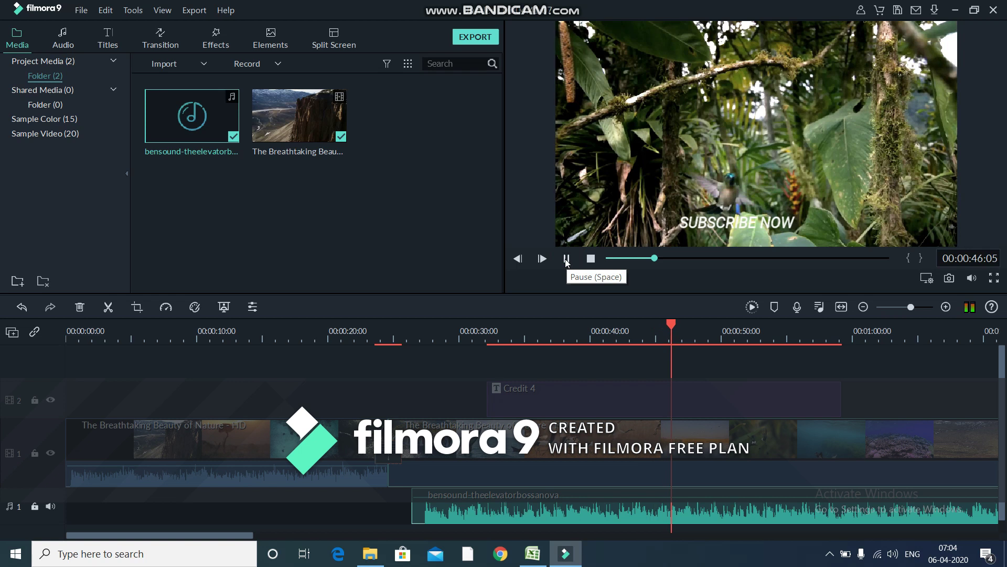
left_click(566, 261)
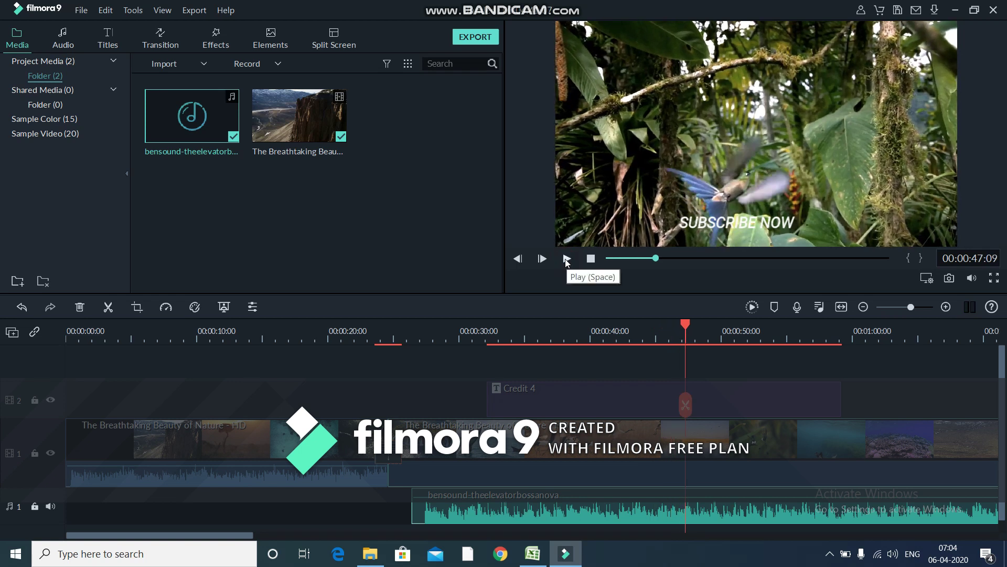